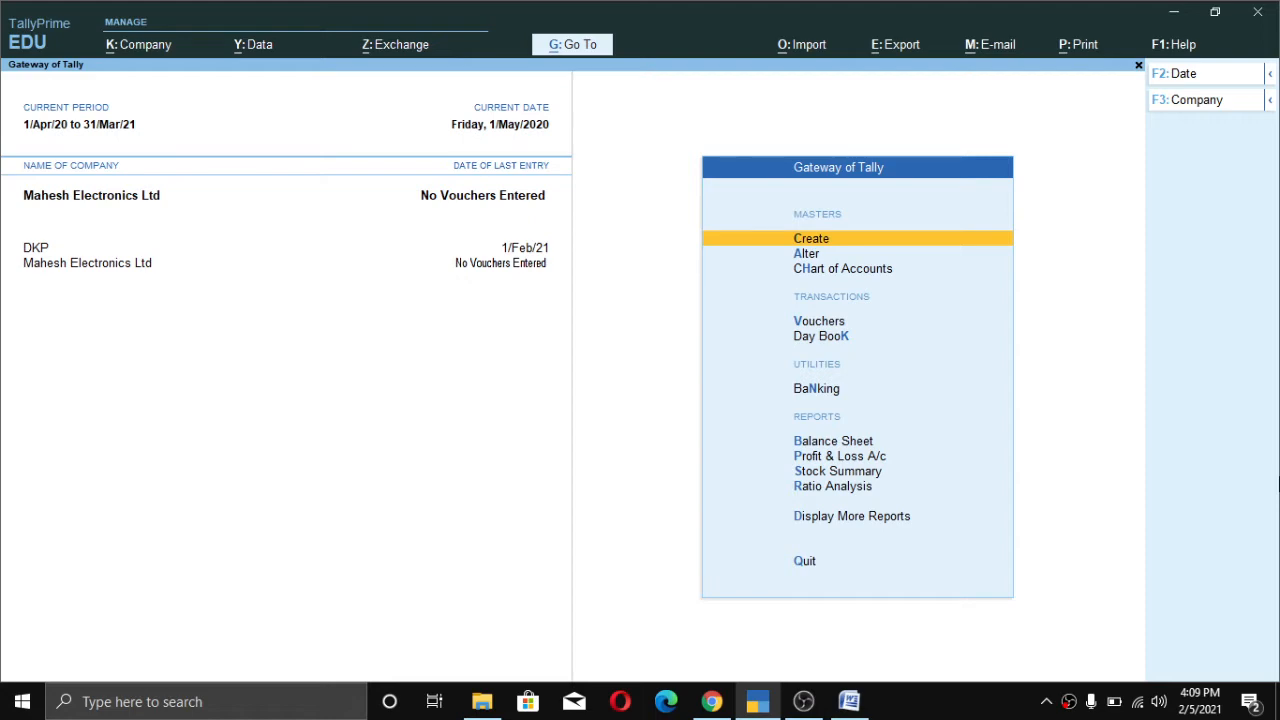
# - Switch to the Word notes and examine the salary example's employee, amount and monthly payment date
pyautogui.hotkey('alt', 'Tab')
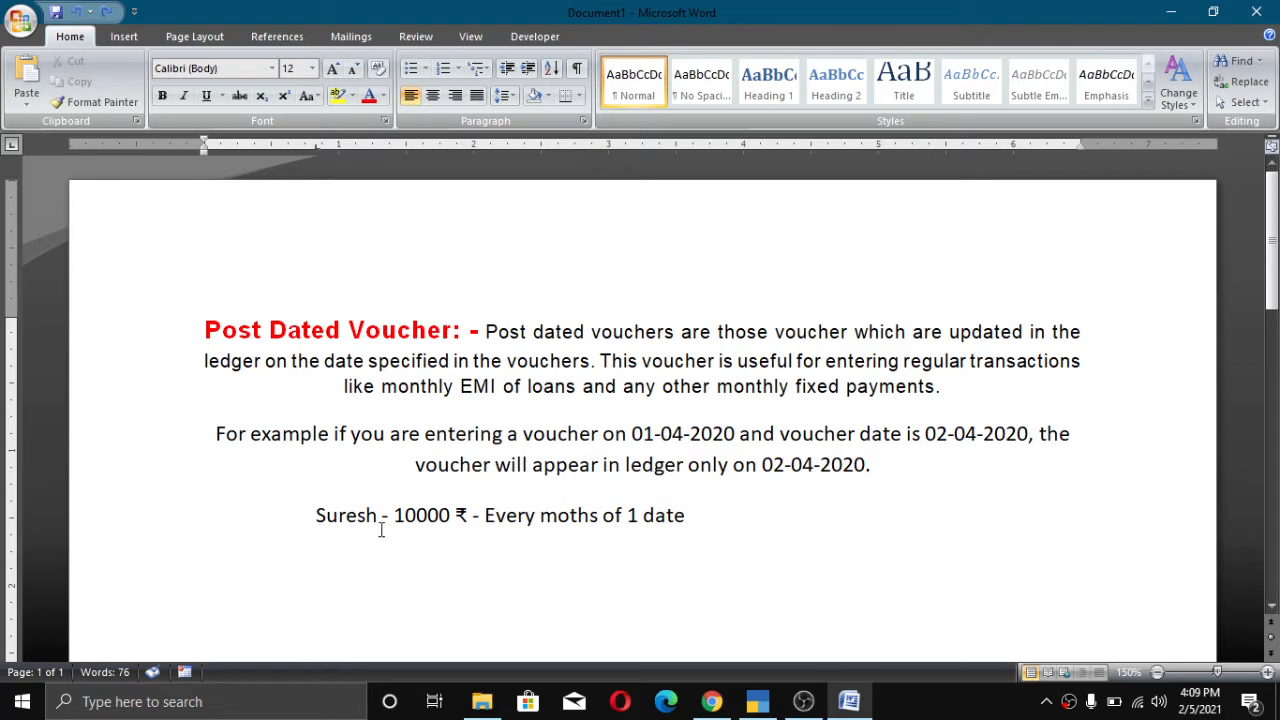
pyautogui.moveTo(380, 522); pyautogui.dragTo(302, 530)
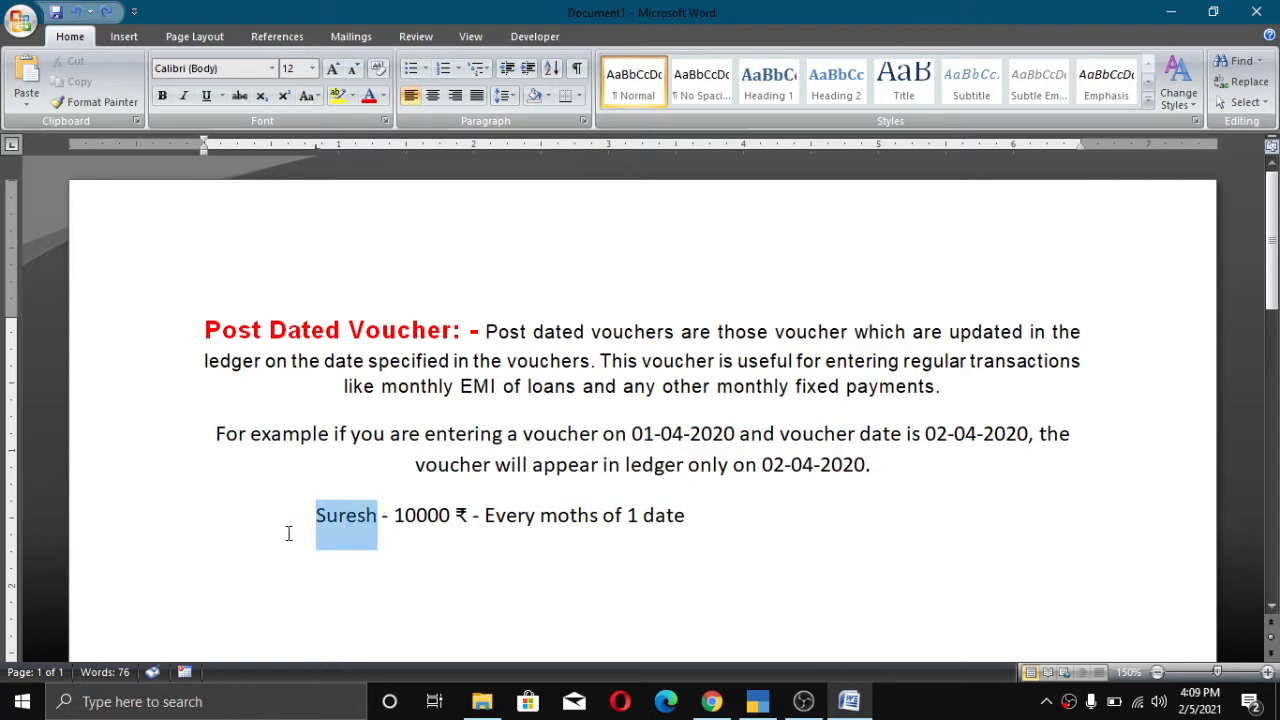
pyautogui.click(443, 520)
pyautogui.moveTo(451, 525)
pyautogui.mouseDown()
pyautogui.moveTo(396, 525)
pyautogui.moveTo(434, 524)
pyautogui.mouseUp()
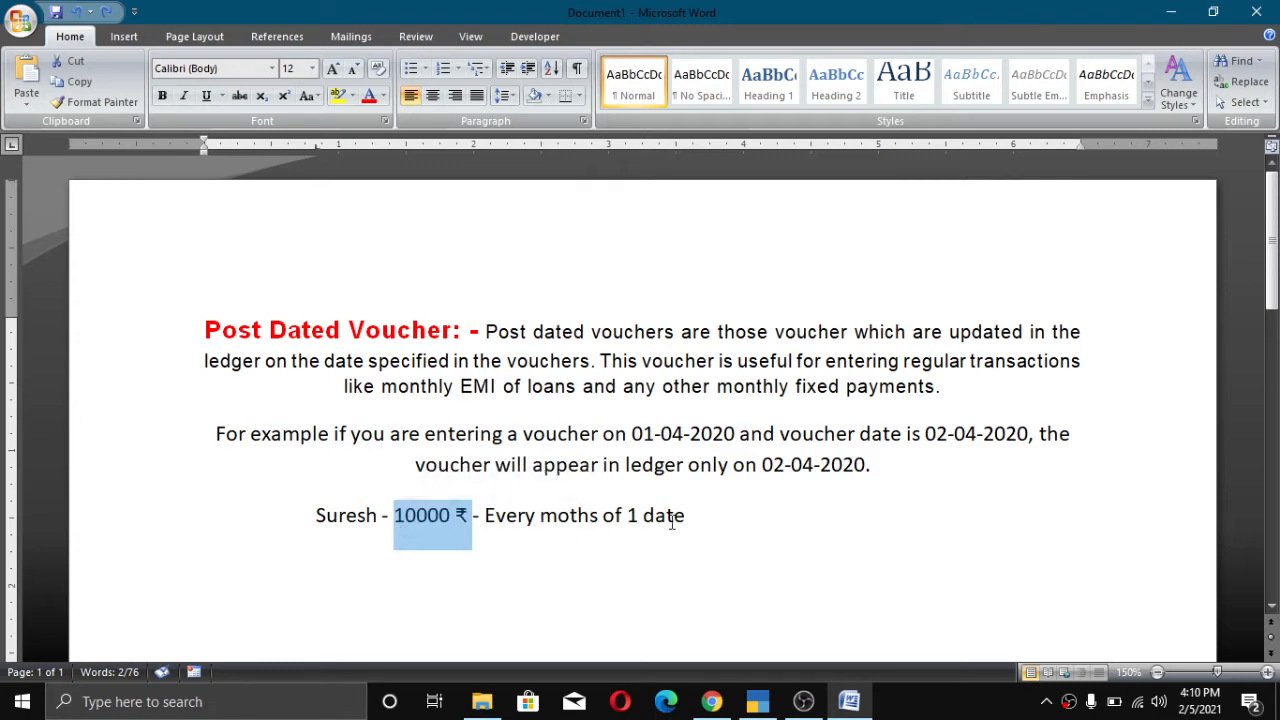
pyautogui.click(329, 563)
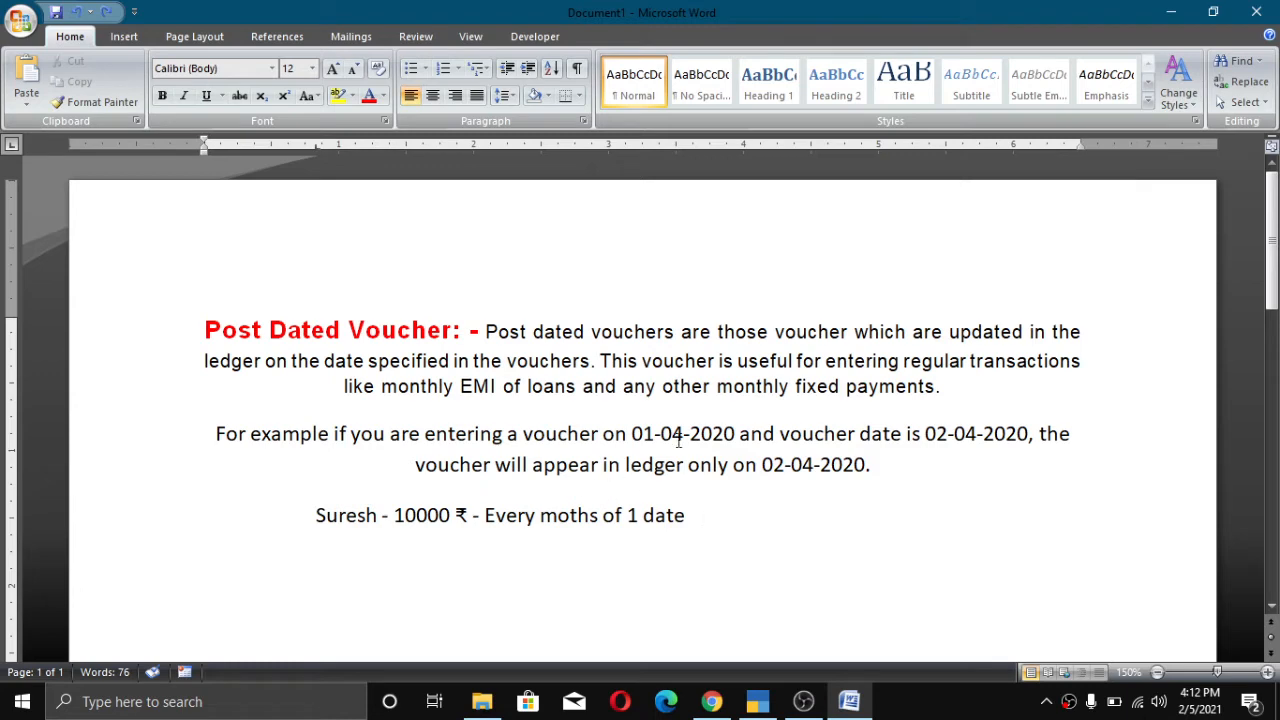
# - Examine the post-dated voucher definition, focusing on the passages about monthly EMI of loans and monthly fixed payments
pyautogui.moveTo(577, 388); pyautogui.dragTo(475, 401)
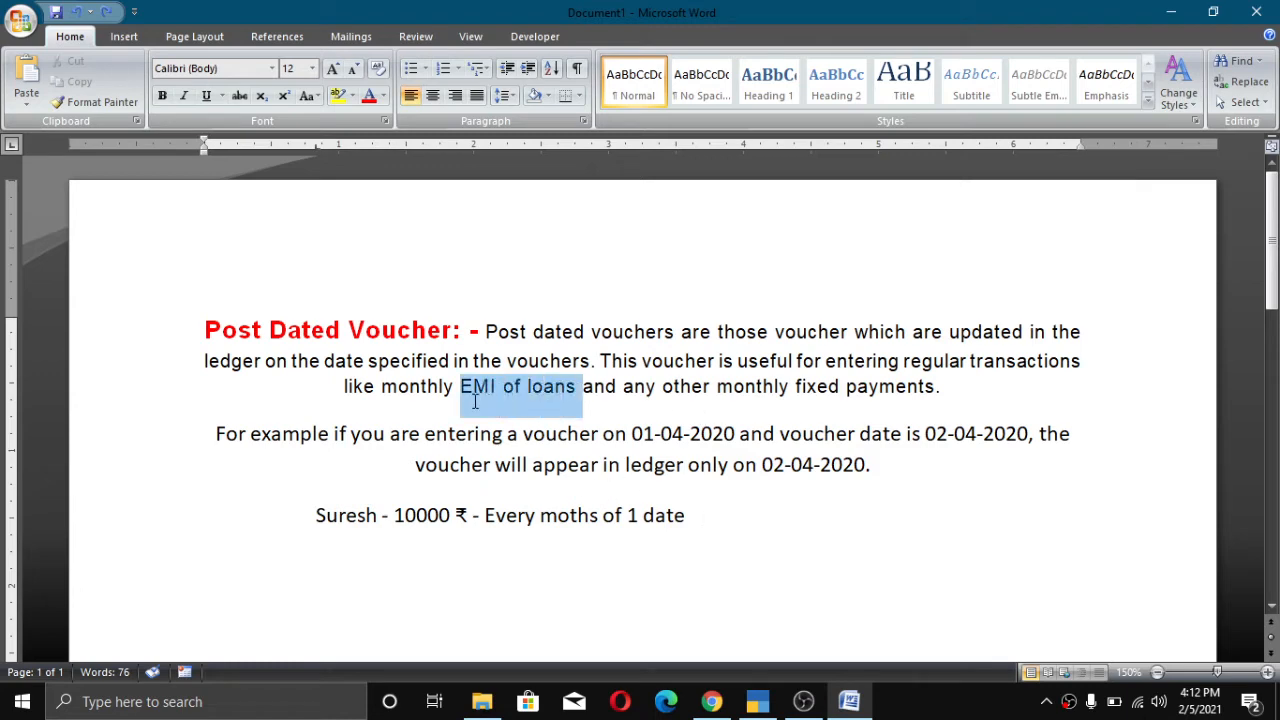
pyautogui.click(461, 388)
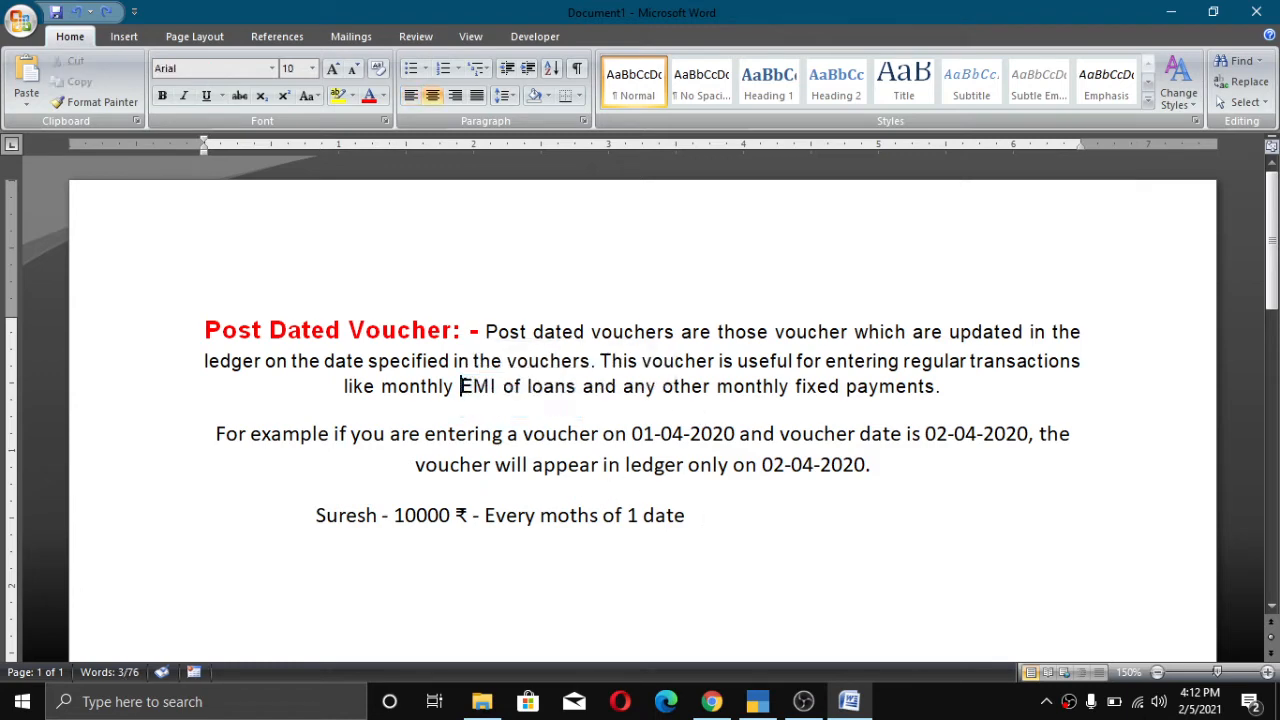
pyautogui.moveTo(460, 387); pyautogui.dragTo(384, 389)
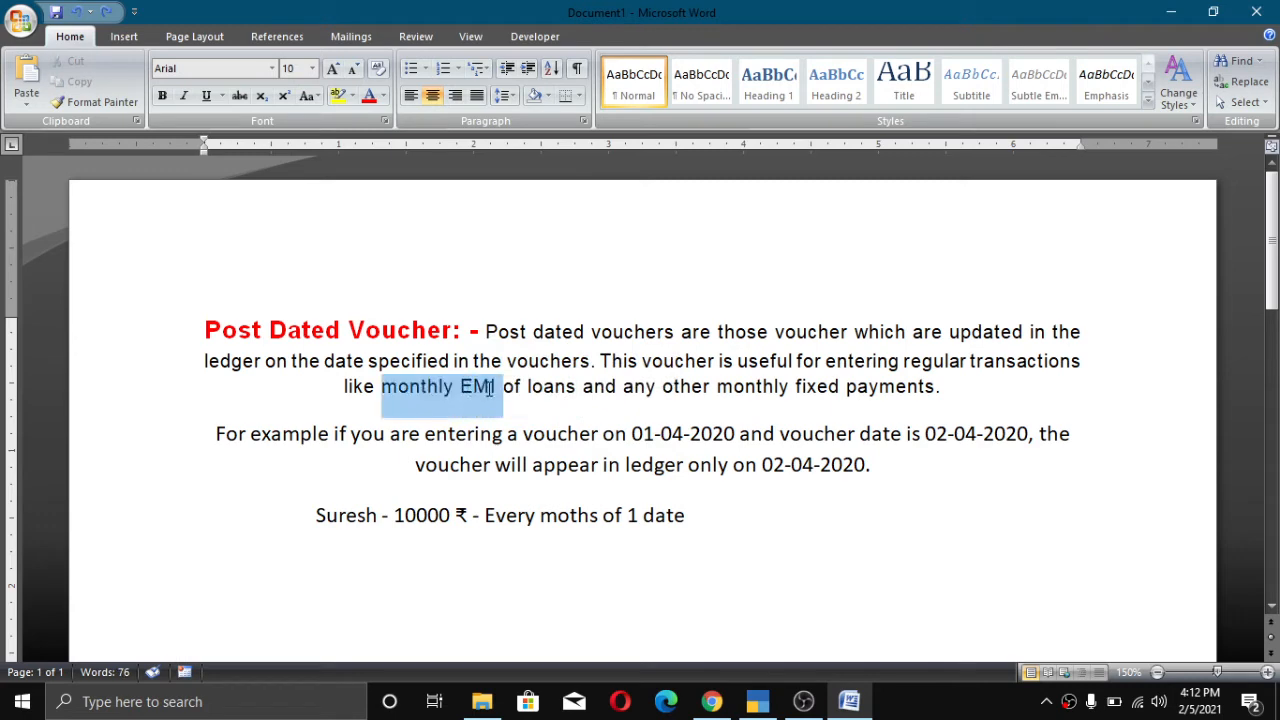
pyautogui.click(455, 387)
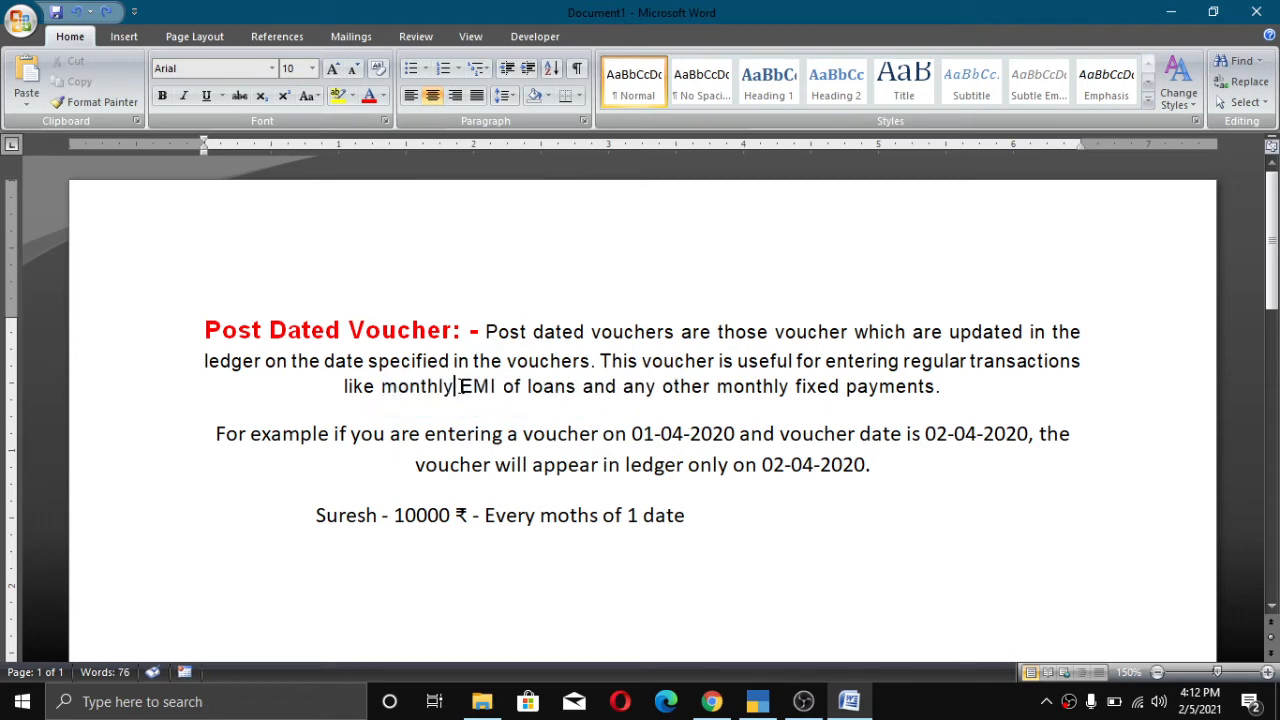
pyautogui.moveTo(462, 387); pyautogui.dragTo(550, 388)
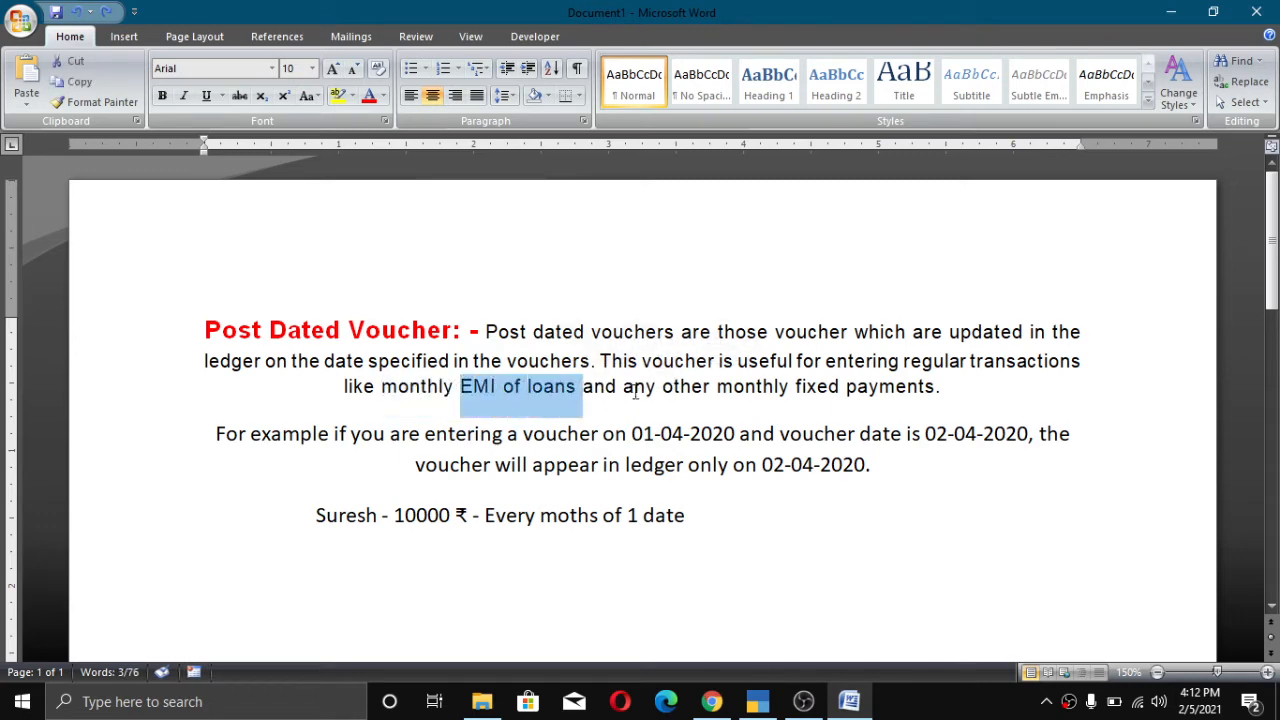
pyautogui.click(645, 387)
pyautogui.moveTo(720, 387)
pyautogui.mouseDown()
pyautogui.moveTo(942, 390)
pyautogui.moveTo(737, 400)
pyautogui.mouseUp()
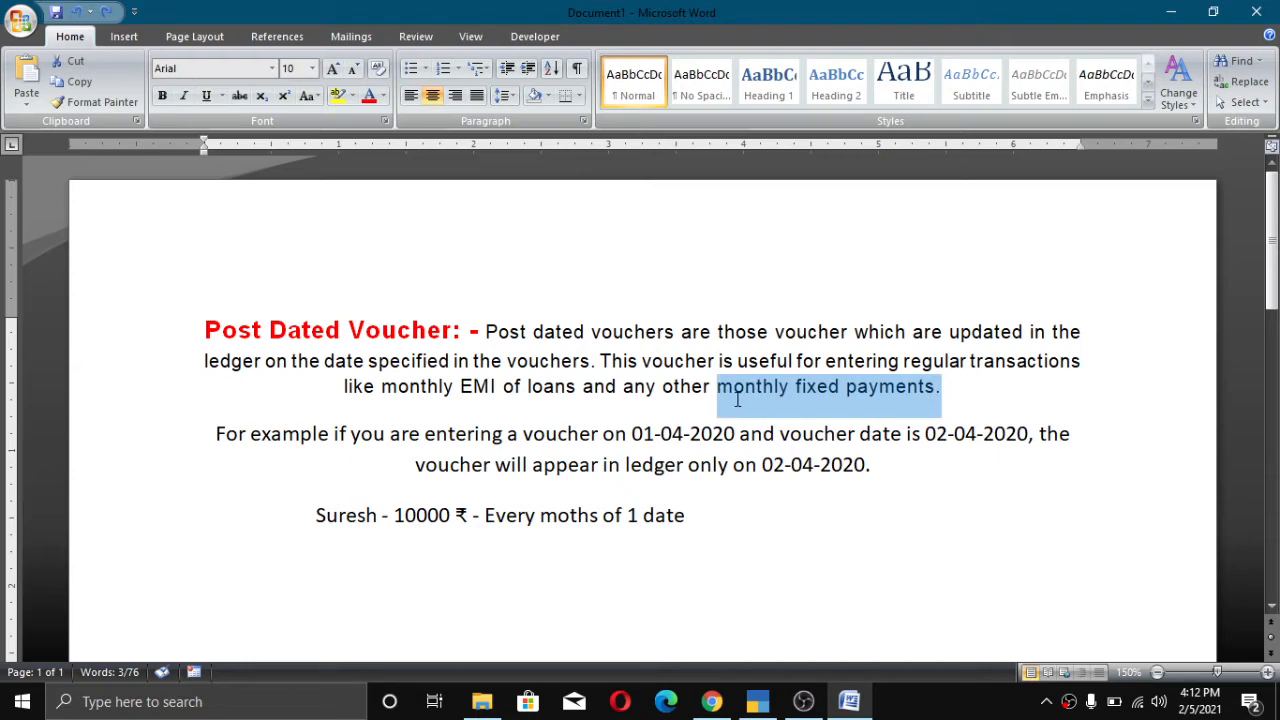
pyautogui.click(580, 460)
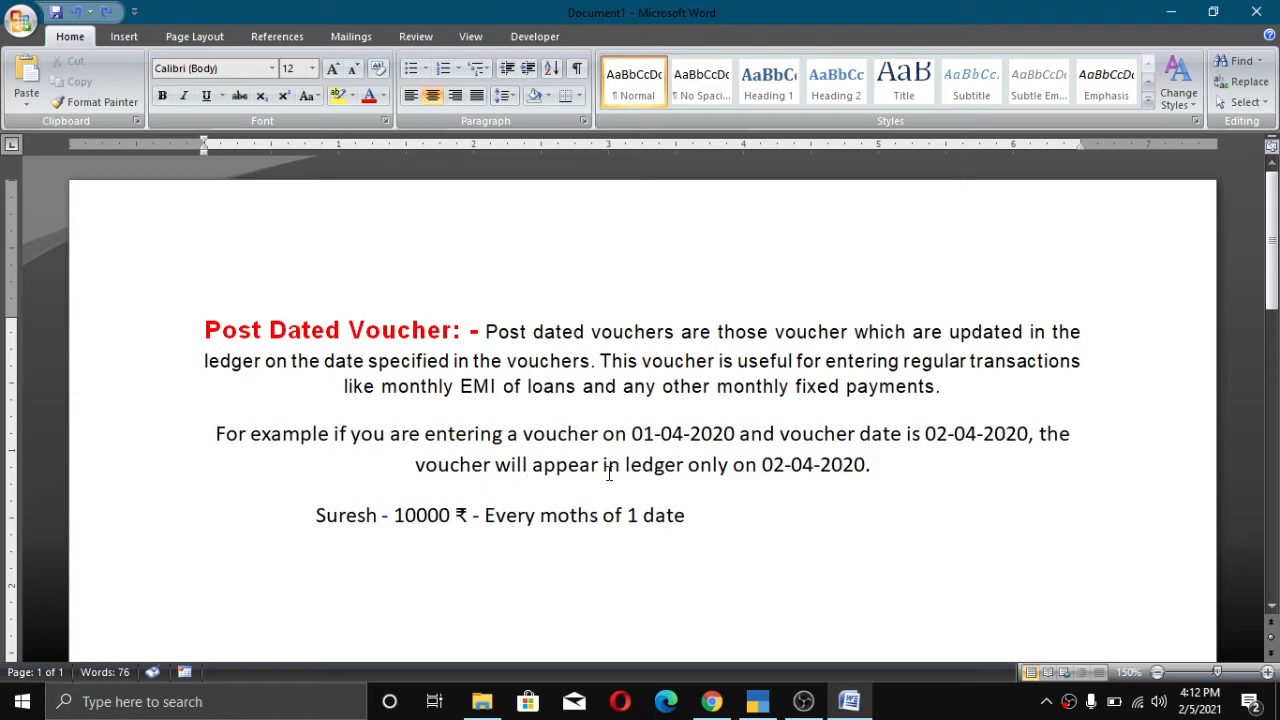
pyautogui.click(474, 436)
pyautogui.click(368, 566)
# - Add "emp" after the employee's name in the salary example line
pyautogui.moveTo(378, 514); pyautogui.dragTo(318, 514)
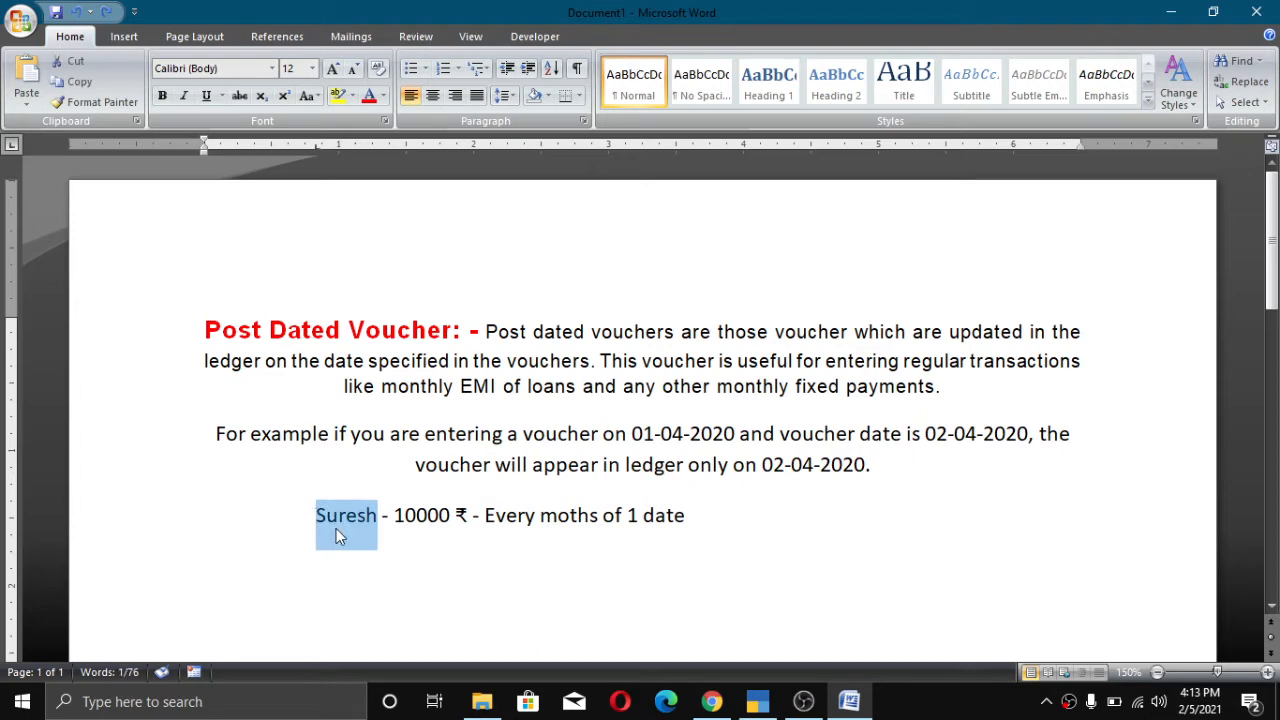
pyautogui.click(340, 515)
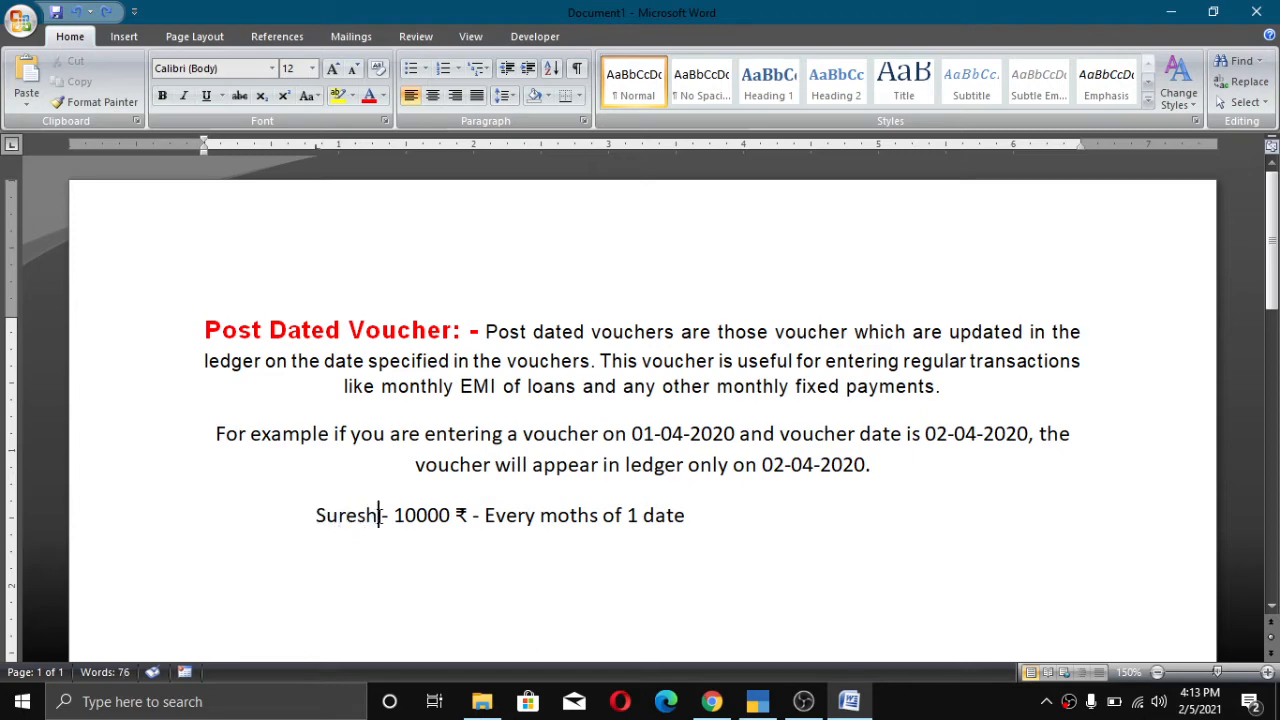
pyautogui.write('emp')
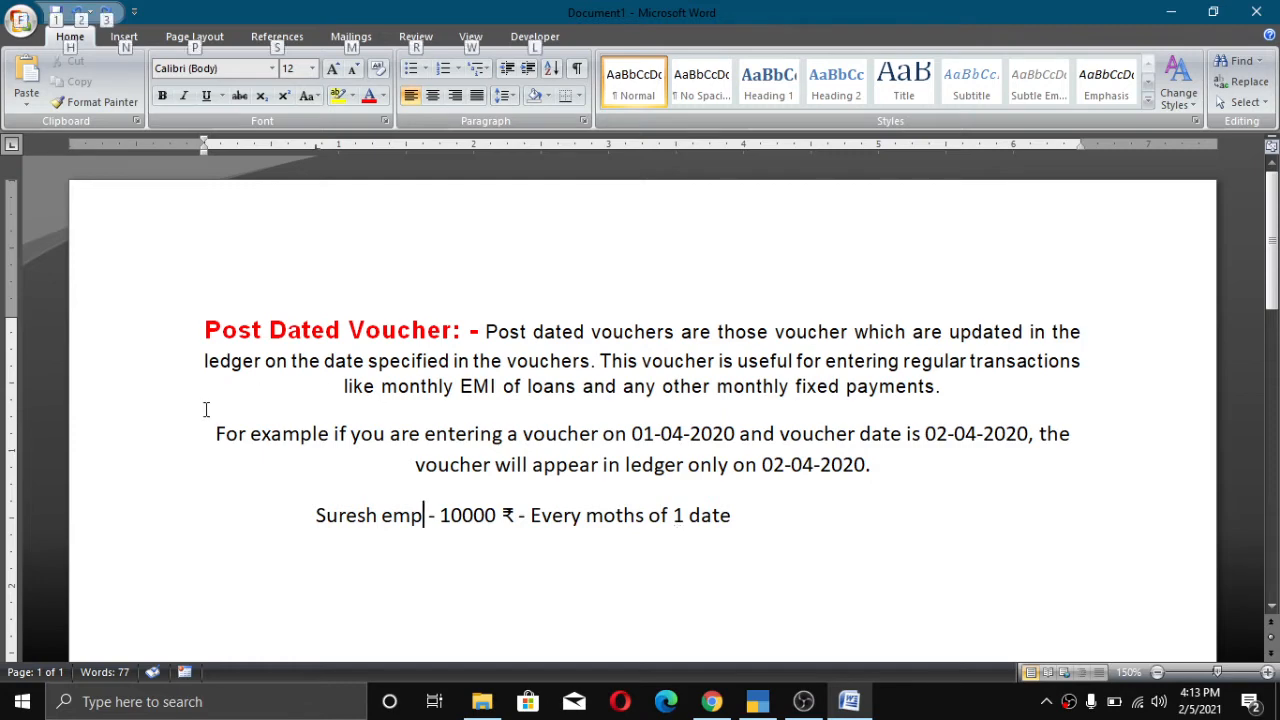
# - Switch to TallyPrime and start a payment voucher dated 1-5-2020
pyautogui.hotkey('alt', 'Tab')
pyautogui.press('Down')
pyautogui.press('Down')
pyautogui.press('Down')
pyautogui.press('Down')
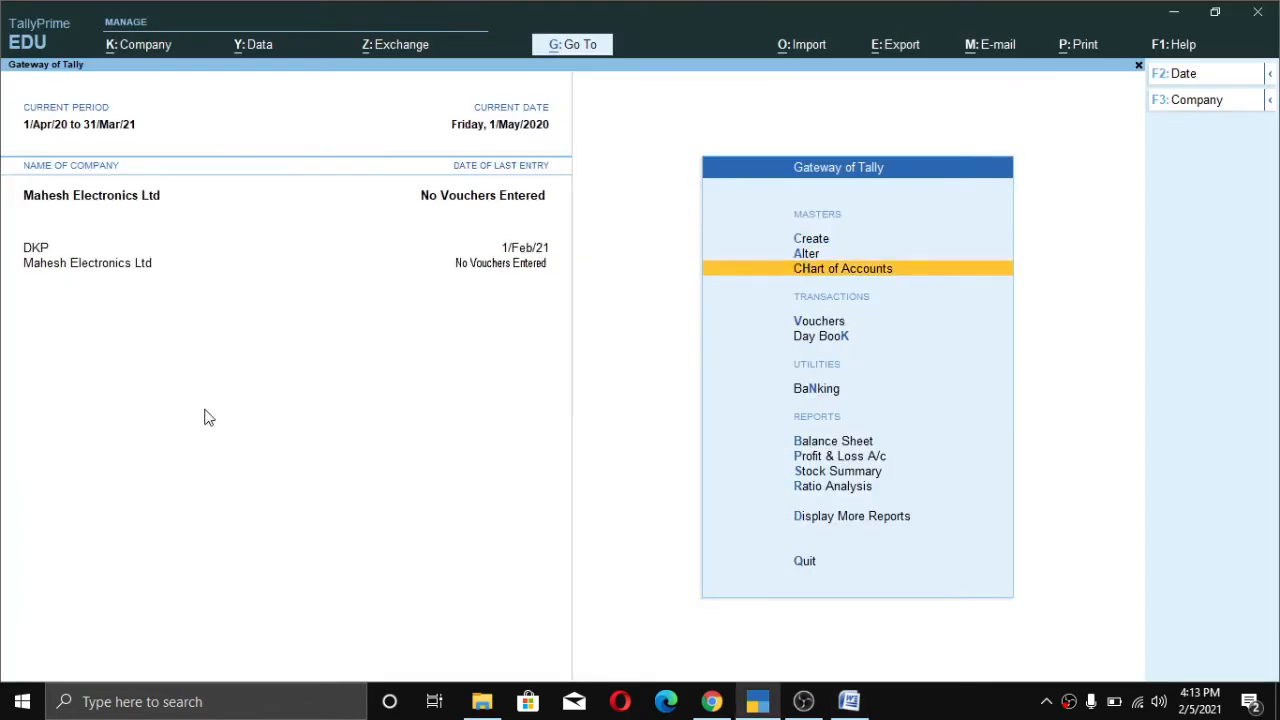
pyautogui.press('Up')
pyautogui.press('Return')
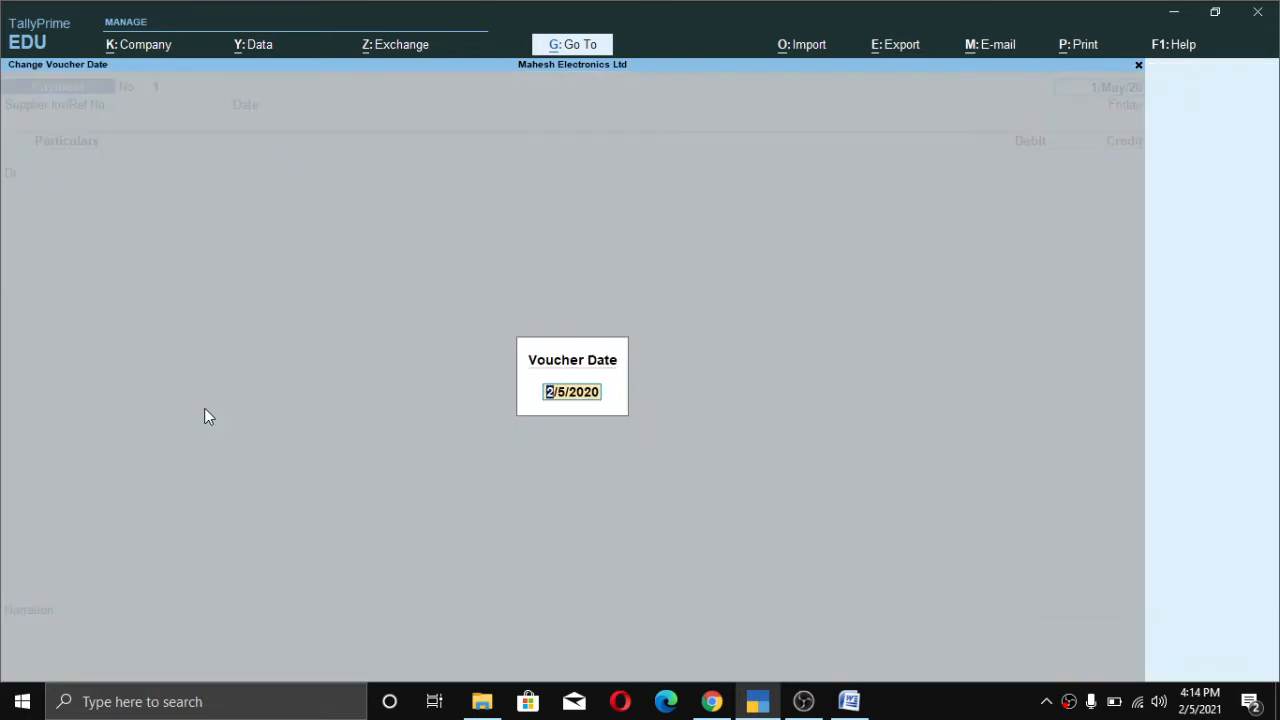
pyautogui.write('1')
pyautogui.write('-5')
pyautogui.press('Return')
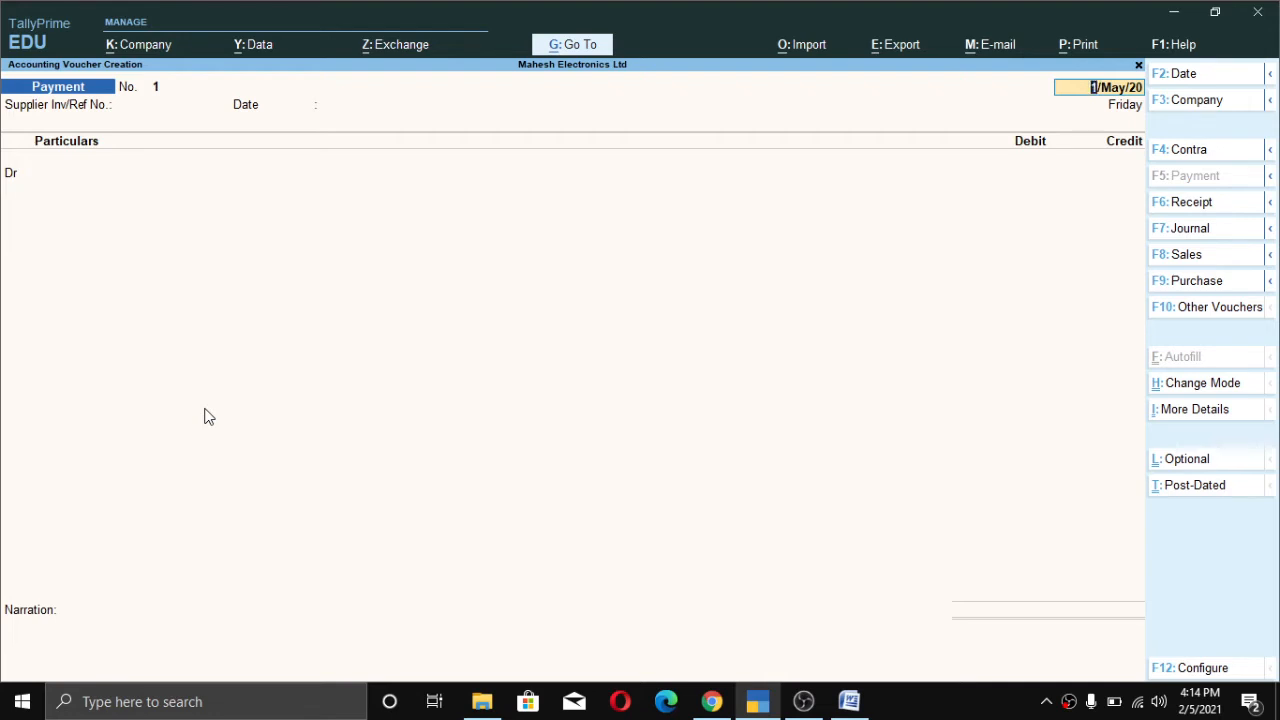
pyautogui.press('Return')
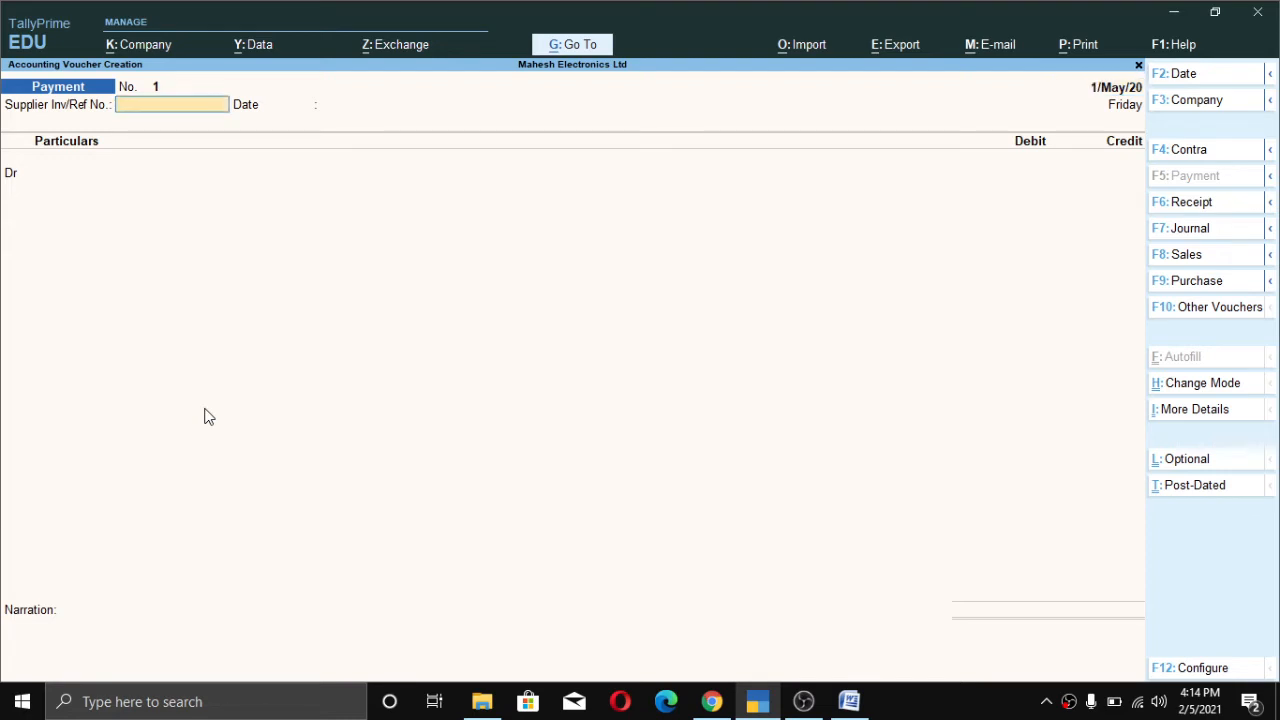
# - Leave the supplier reference blank and choose Salary Exp. as the debit ledger
pyautogui.press('Return')
pyautogui.press('Return')
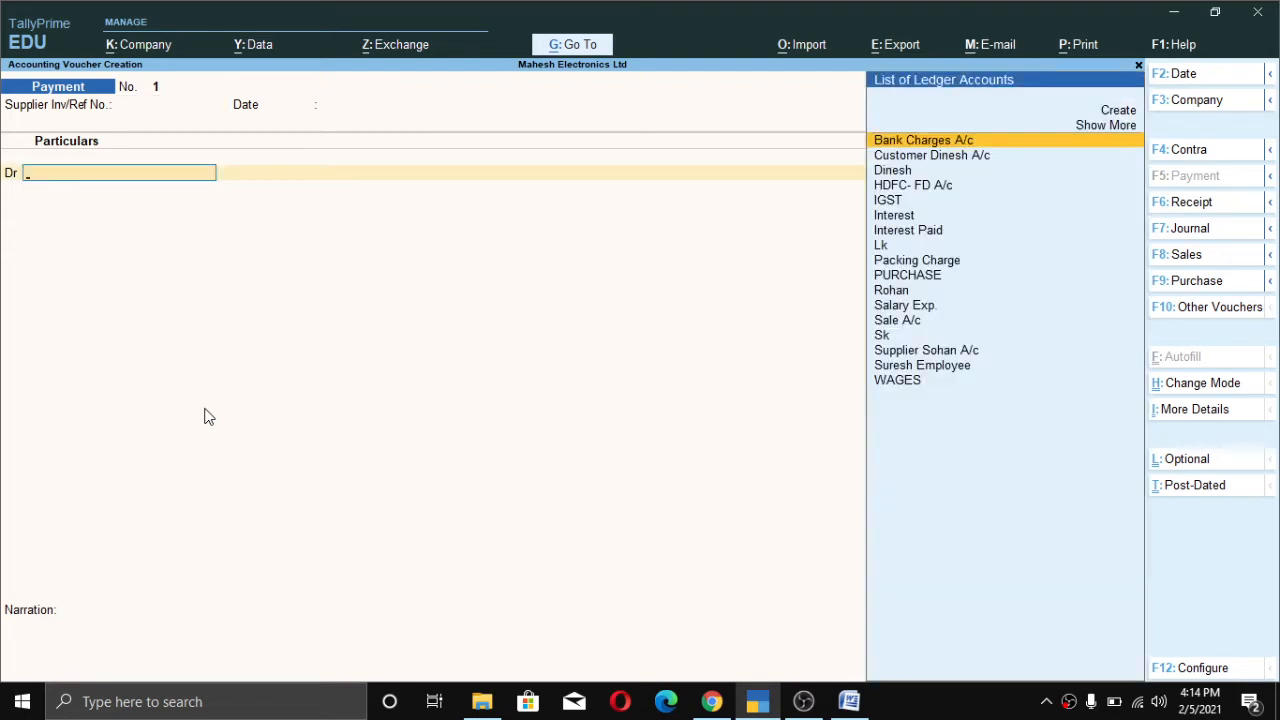
pyautogui.write('Sa')
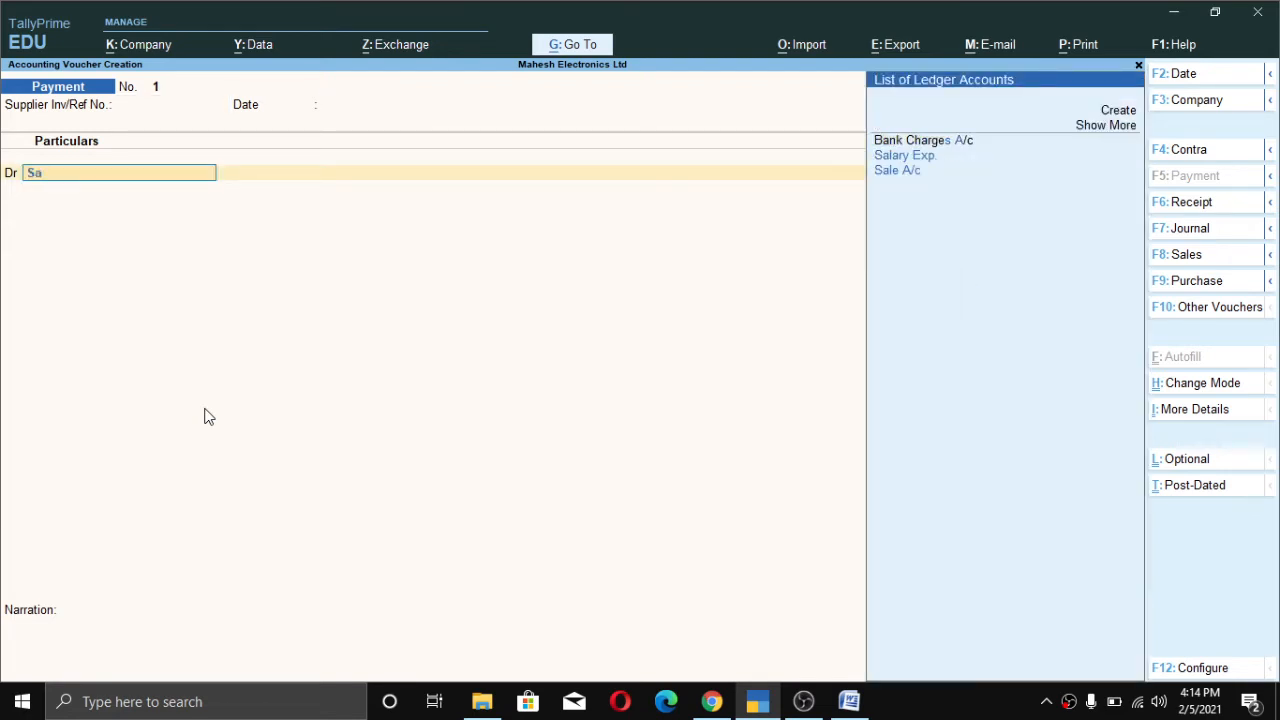
pyautogui.press('Return')
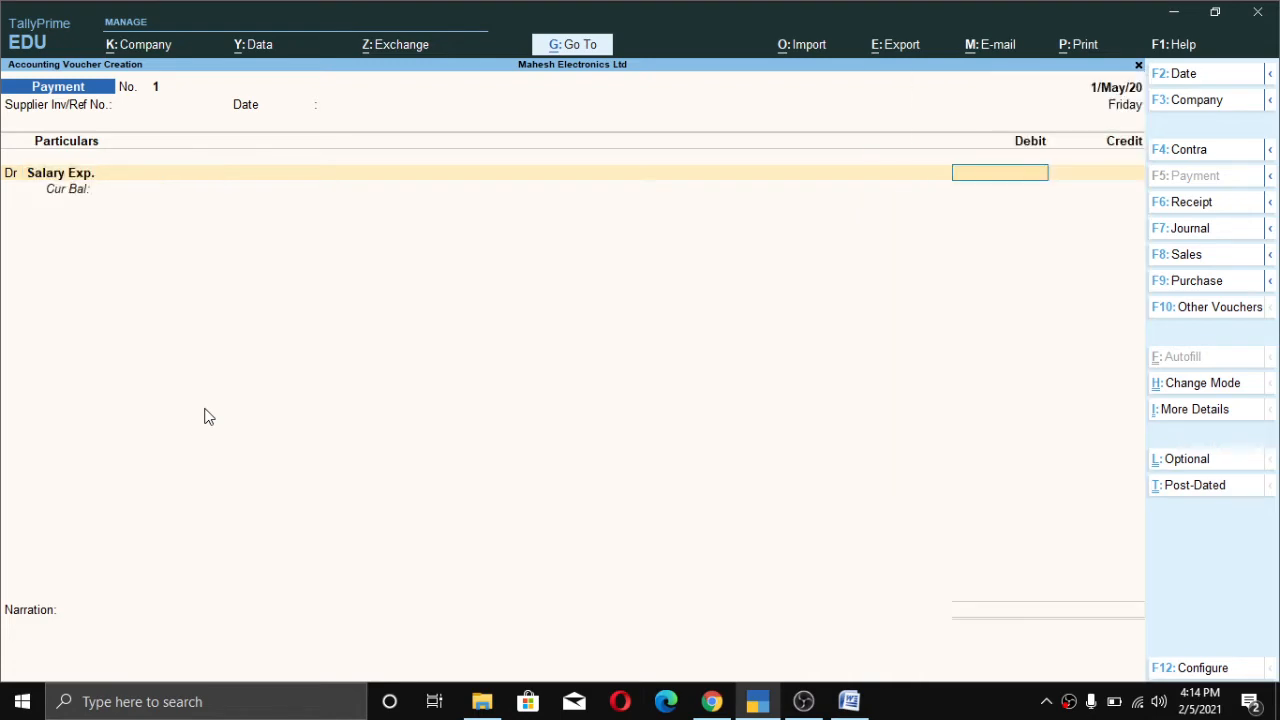
# - Open the Salary Exp. ledger for alteration, check whether cost centres are applicable, and accept it as is
pyautogui.press('BackSpace')
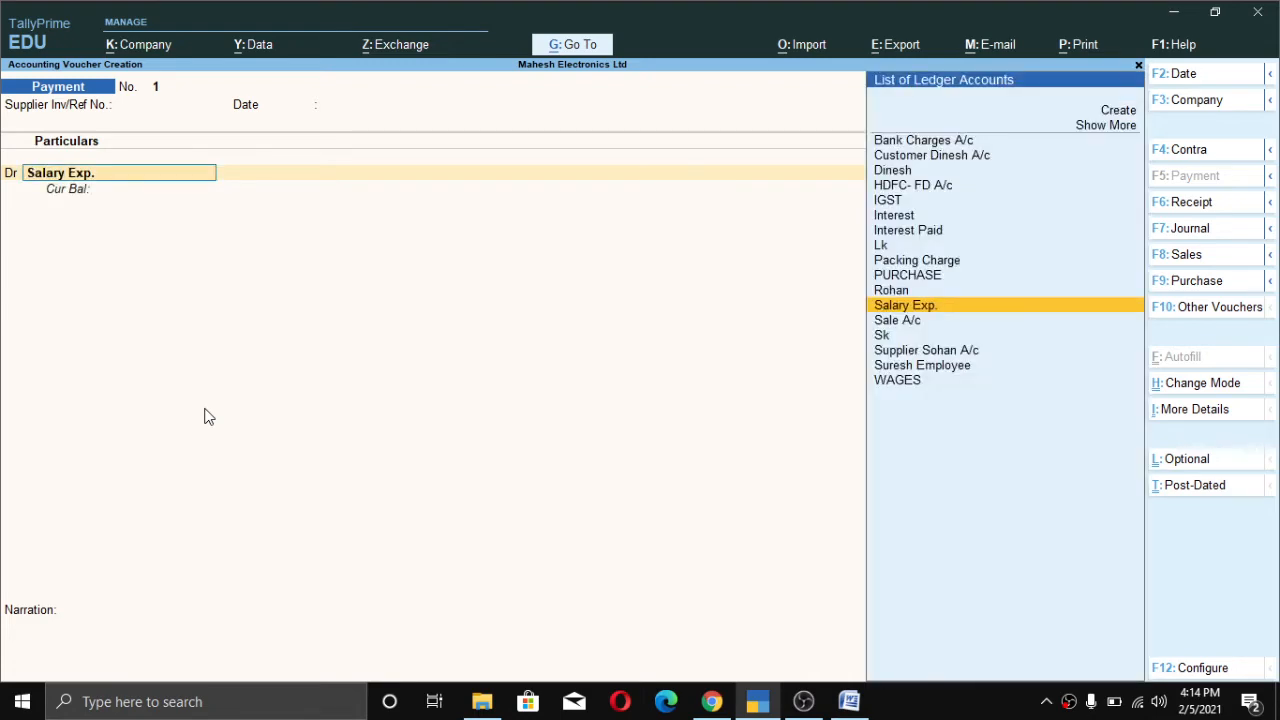
pyautogui.hotkey('ctrl', 'Return')
pyautogui.press('Return')
pyautogui.press('Return')
pyautogui.press('Return')
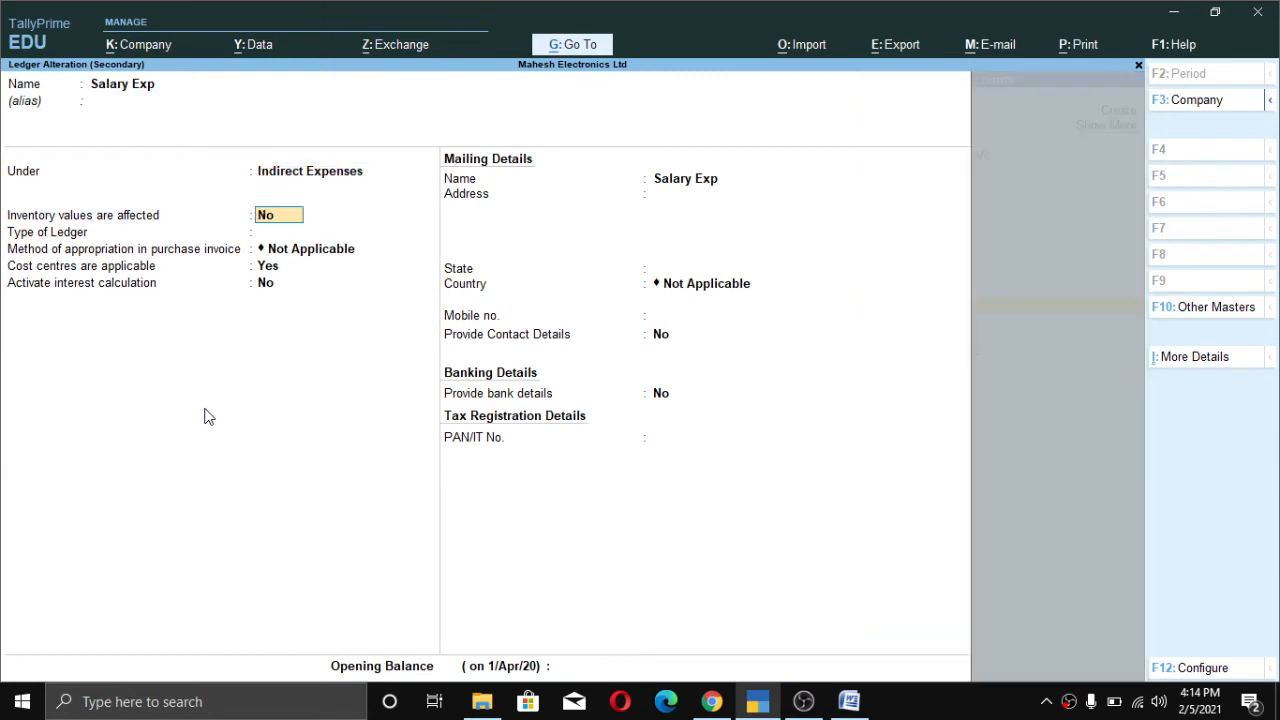
pyautogui.press('Return')
pyautogui.press('Return')
pyautogui.press('Return')
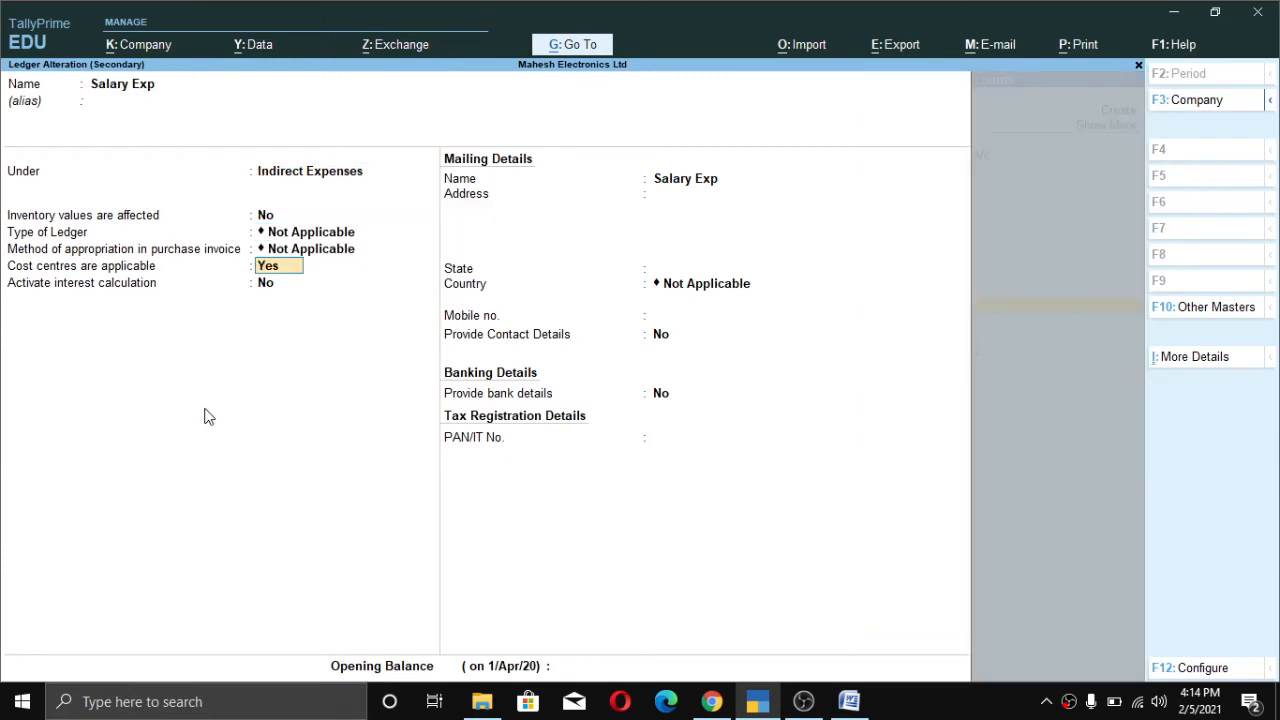
pyautogui.hotkey('ctrl', 'a')
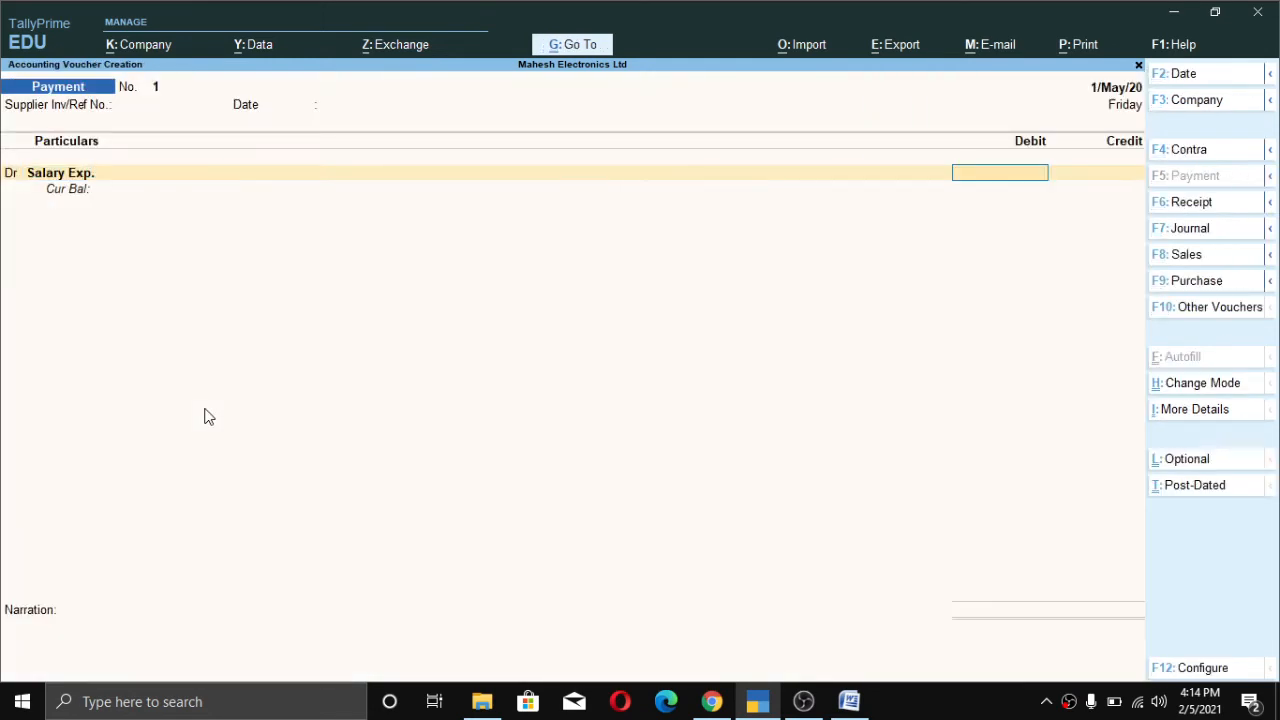
# - Set the debit amount for Salary Exp. to 10,000
pyautogui.press('alt')
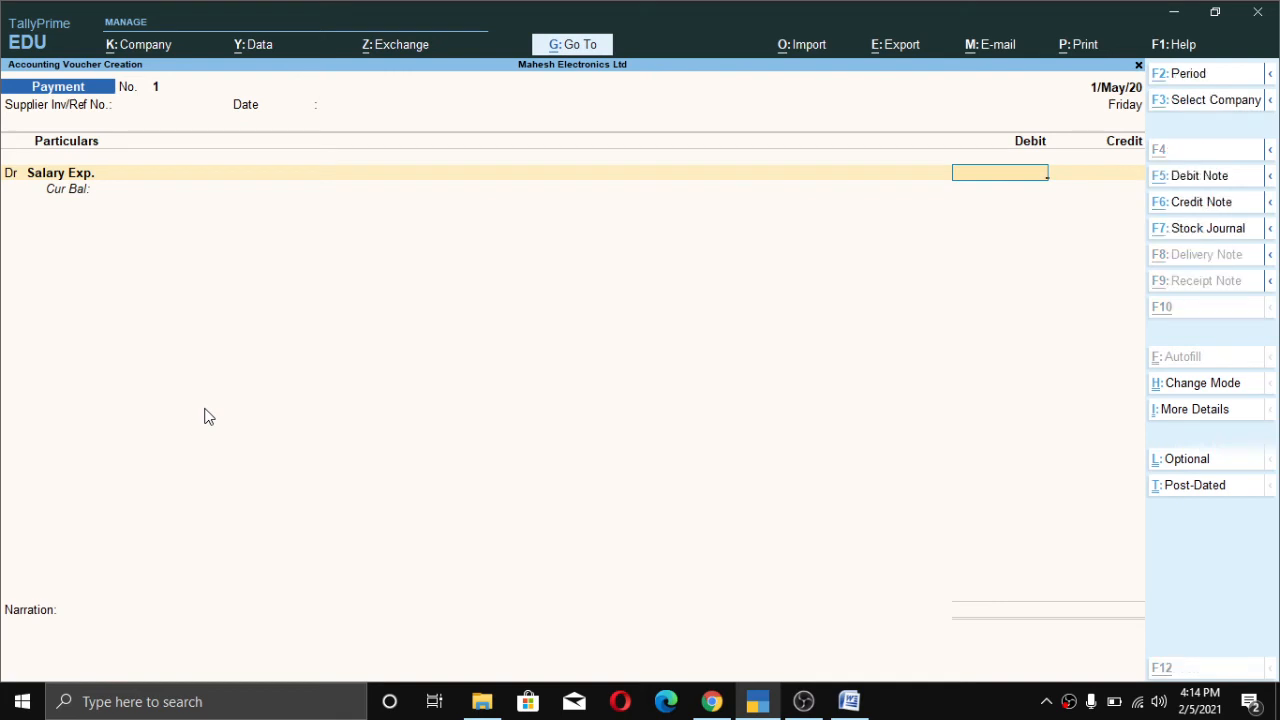
pyautogui.write('10,00')
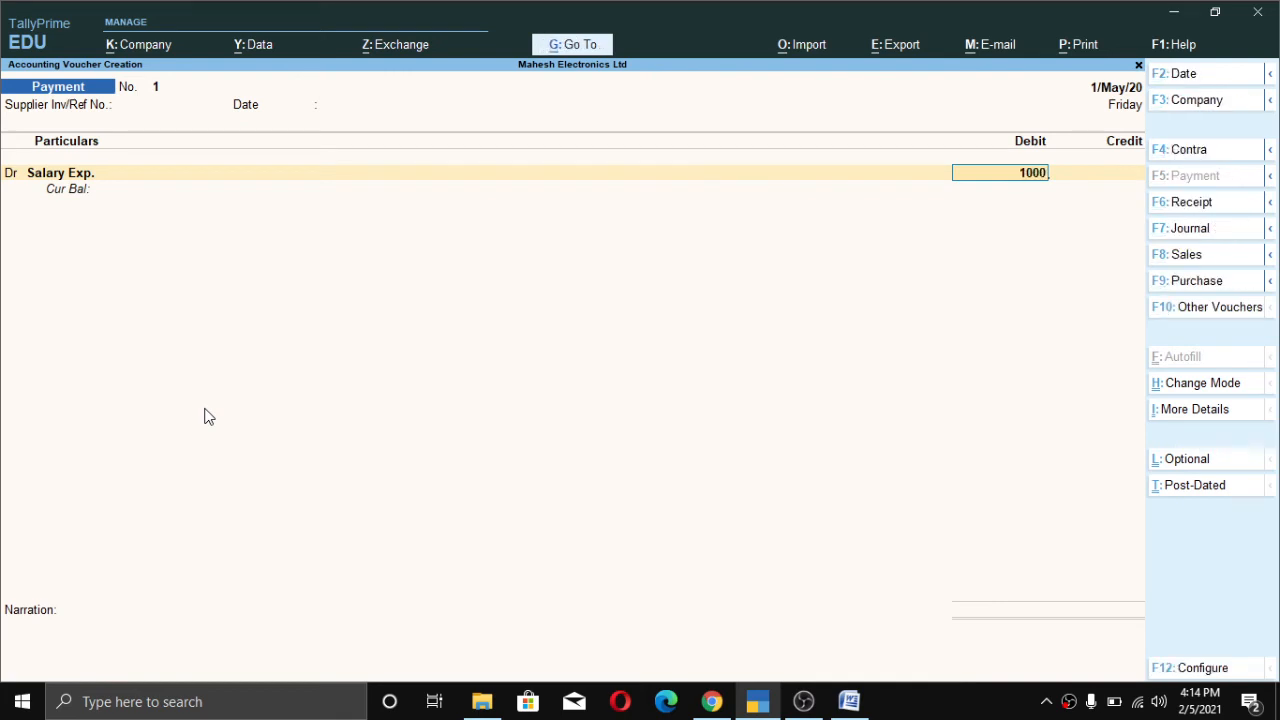
pyautogui.write('0')
pyautogui.press('Return')
# - Allocate the full 10,000.00 salary expense to the employee's cost centre under Primary Cost Category
pyautogui.press('Return')
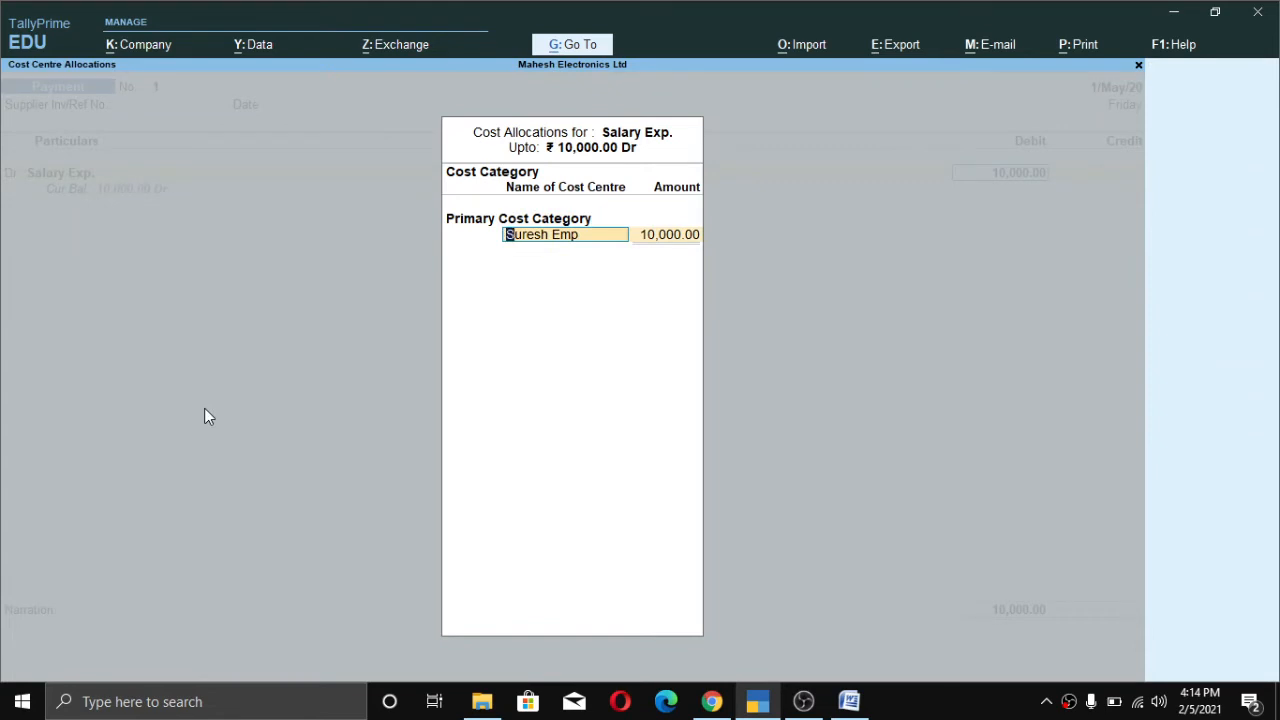
pyautogui.press('BackSpace')
pyautogui.press('Return')
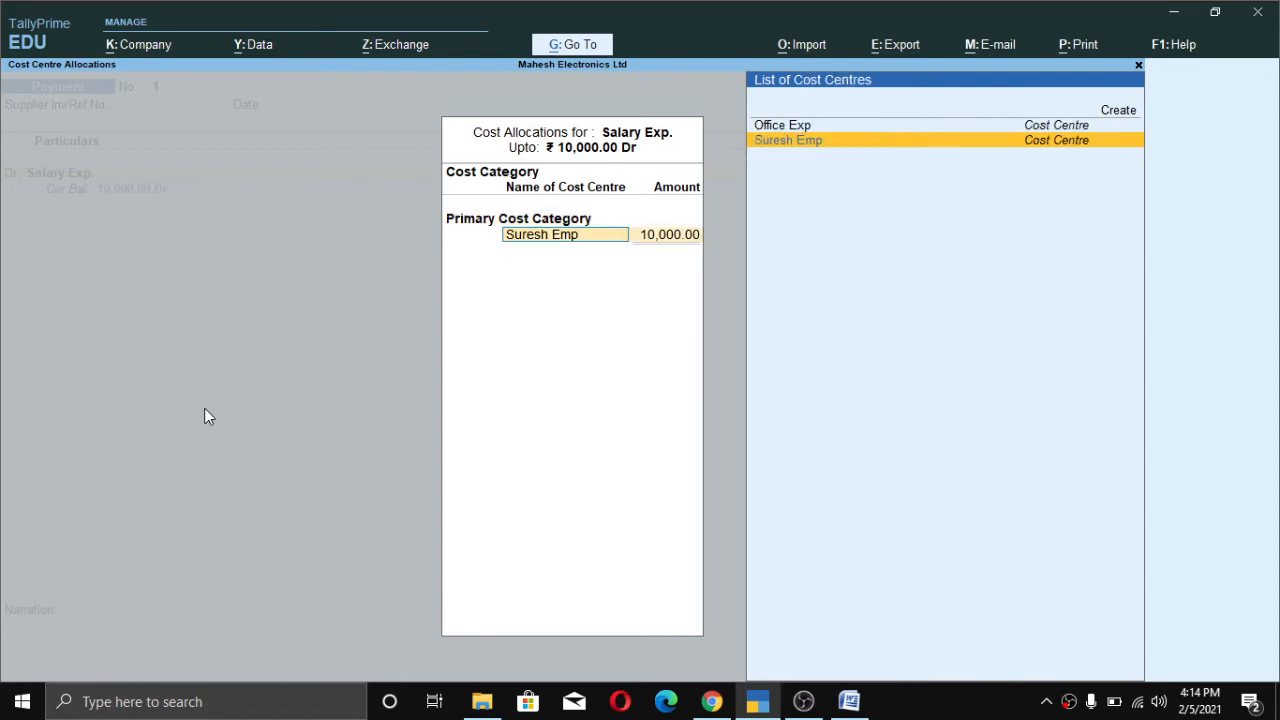
pyautogui.press('Return')
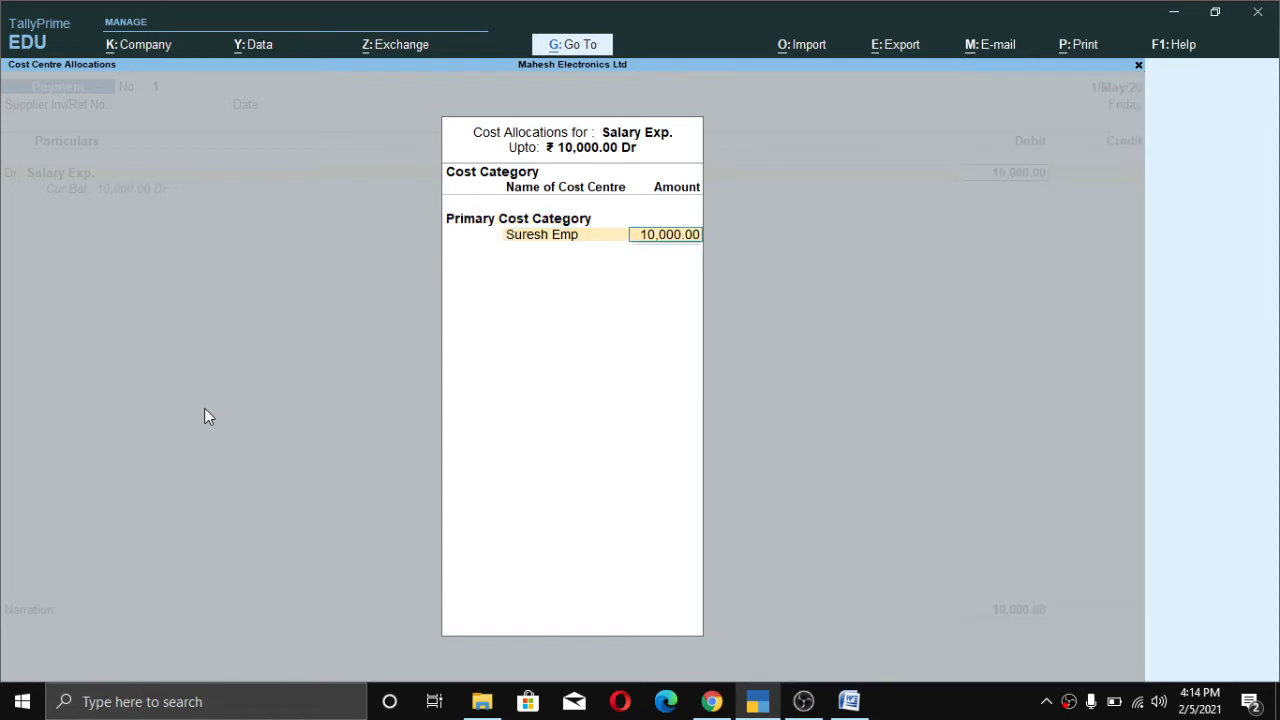
pyautogui.press('Return')
pyautogui.press('Return')
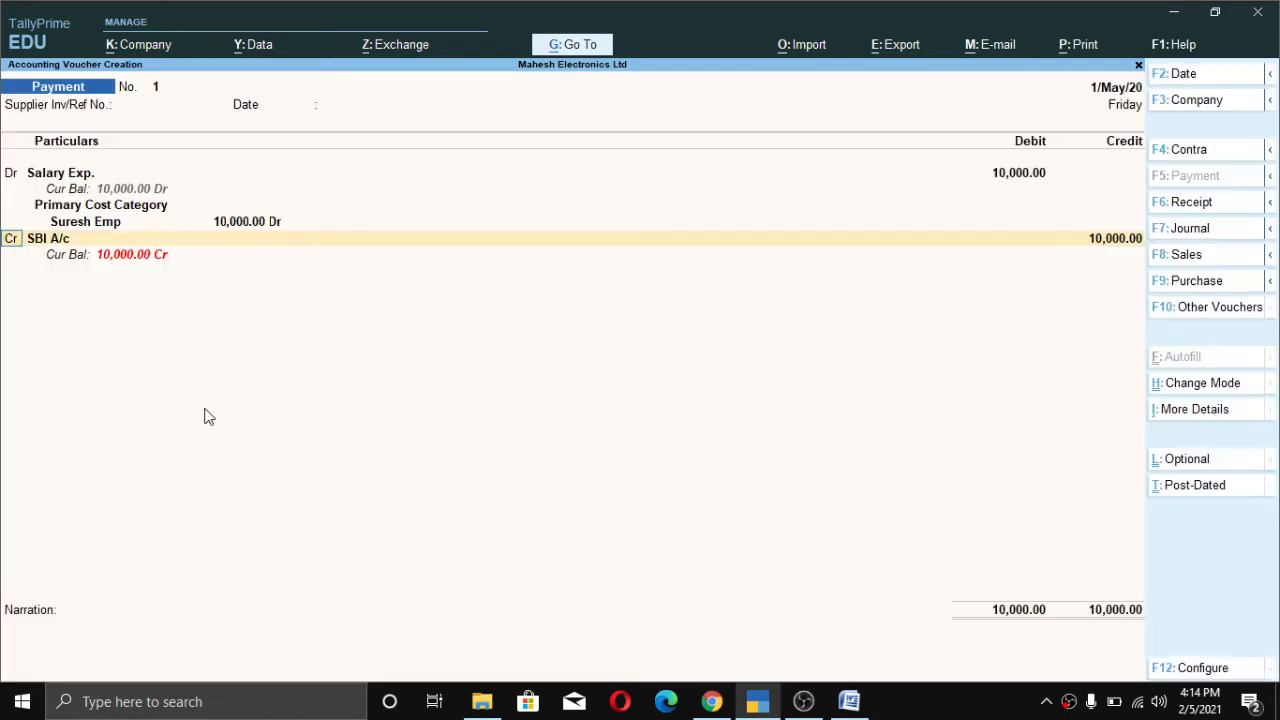
# - Credit SBI A/c with 10,000.00 as the paying bank for the salary voucher
pyautogui.press('Return')
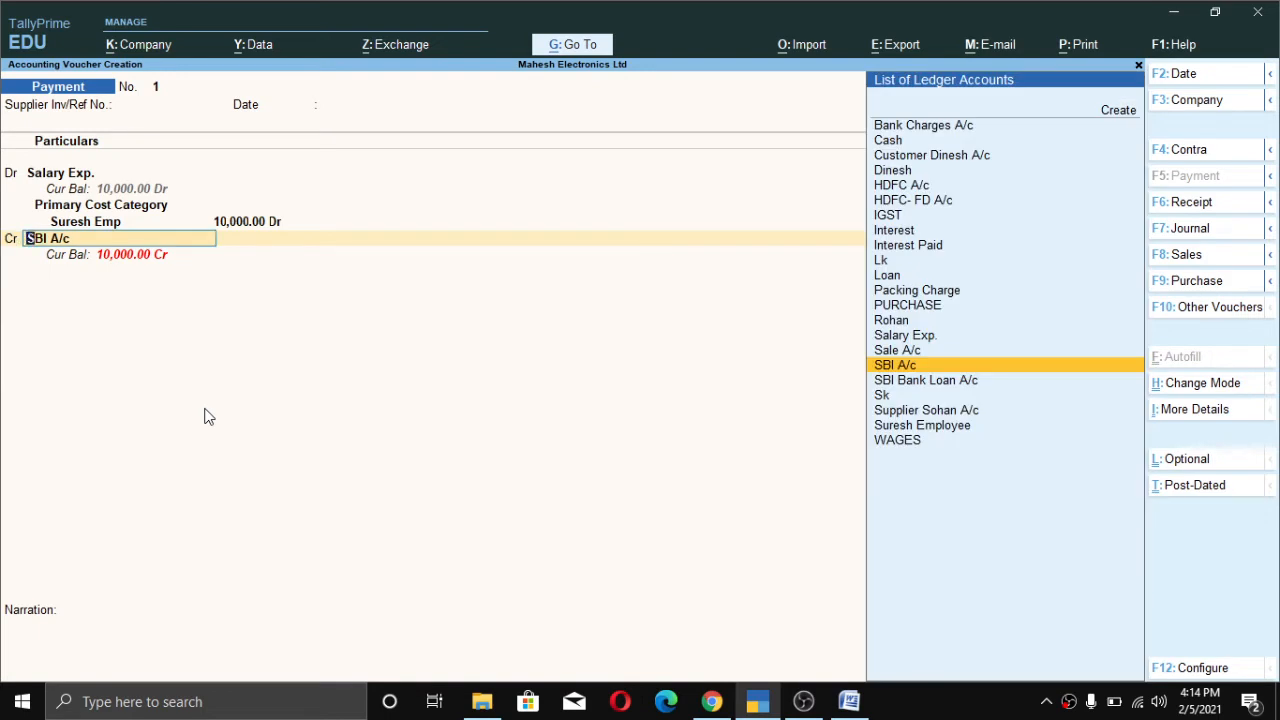
pyautogui.press('Return')
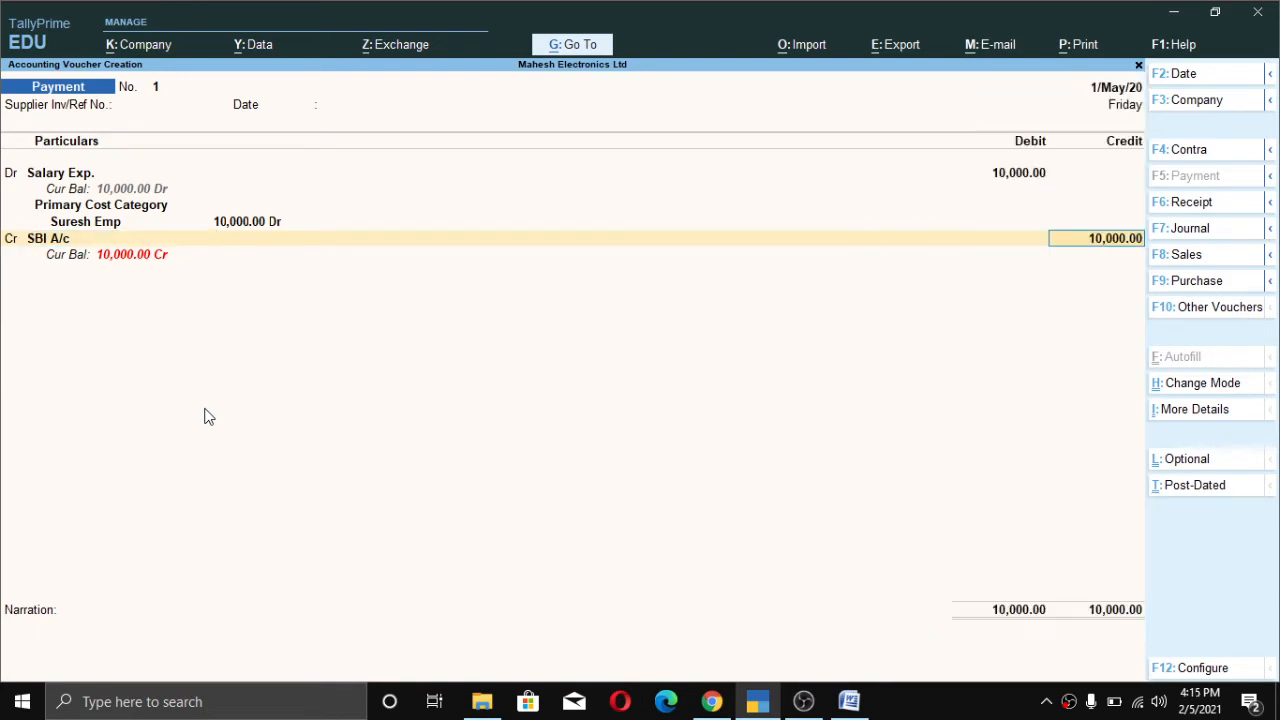
pyautogui.press('Return')
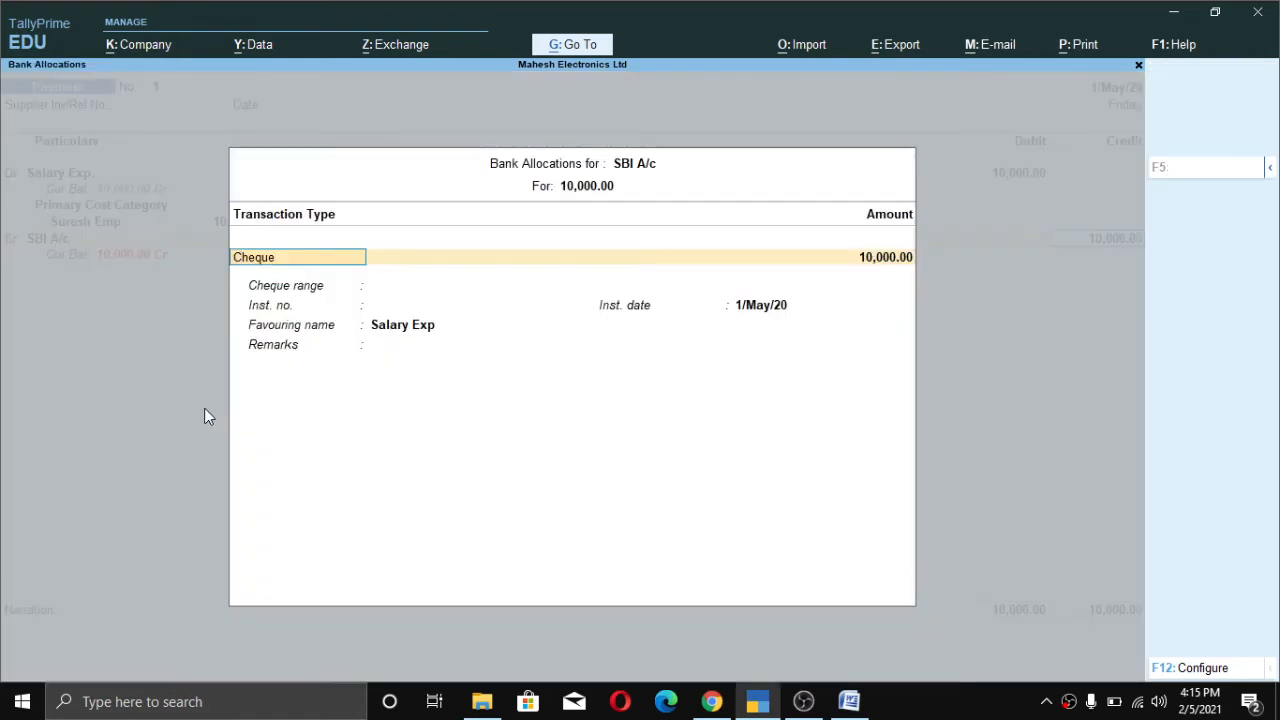
# - Keep the cheque range as Not Applicable in the bank allocation and enter instrument number 555545
pyautogui.press('Return')
pyautogui.press('Return')
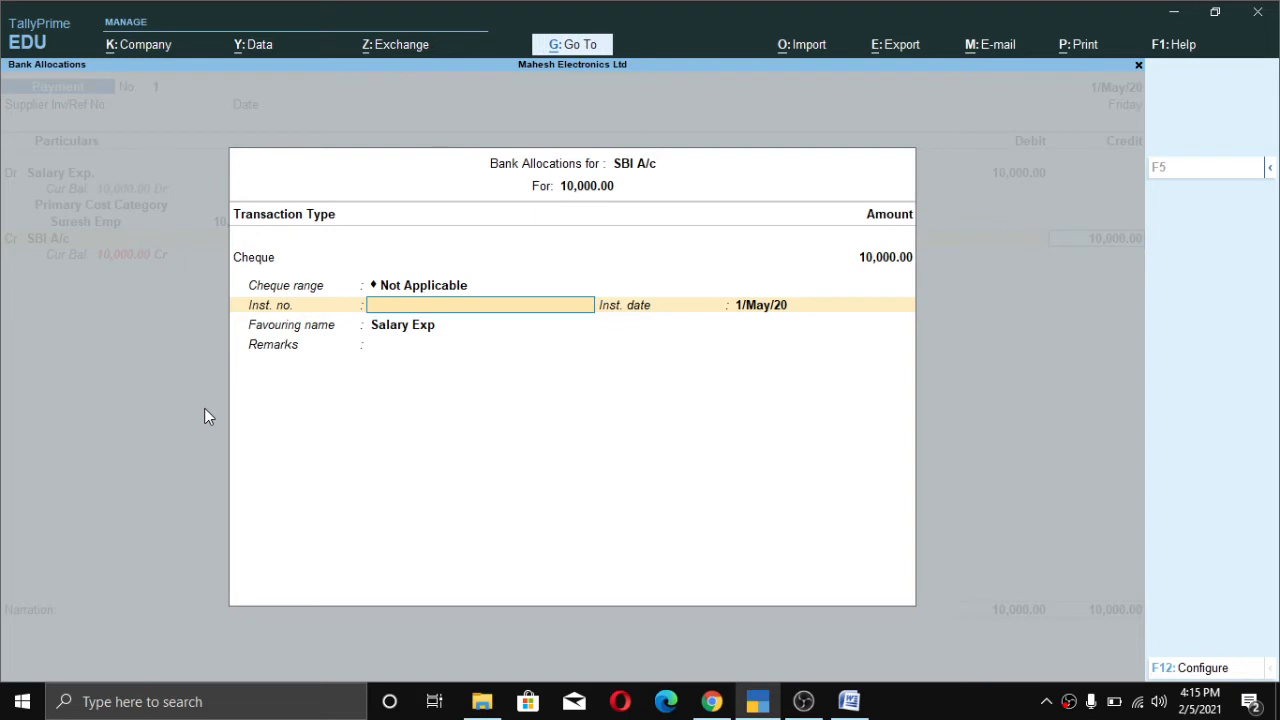
pyautogui.write('555545')
pyautogui.press('Return')
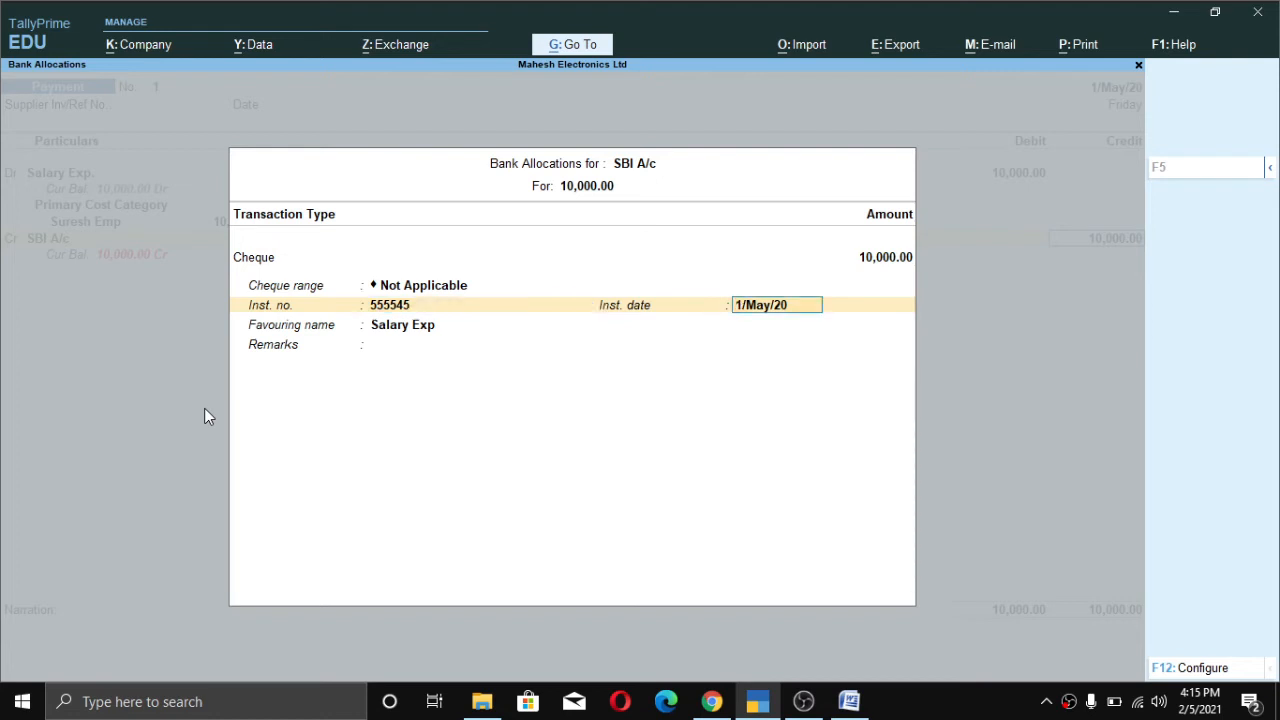
# - Expand the list of transaction types and change the bank allocation's type to ECS
pyautogui.press('BackSpace')
pyautogui.press('BackSpace')
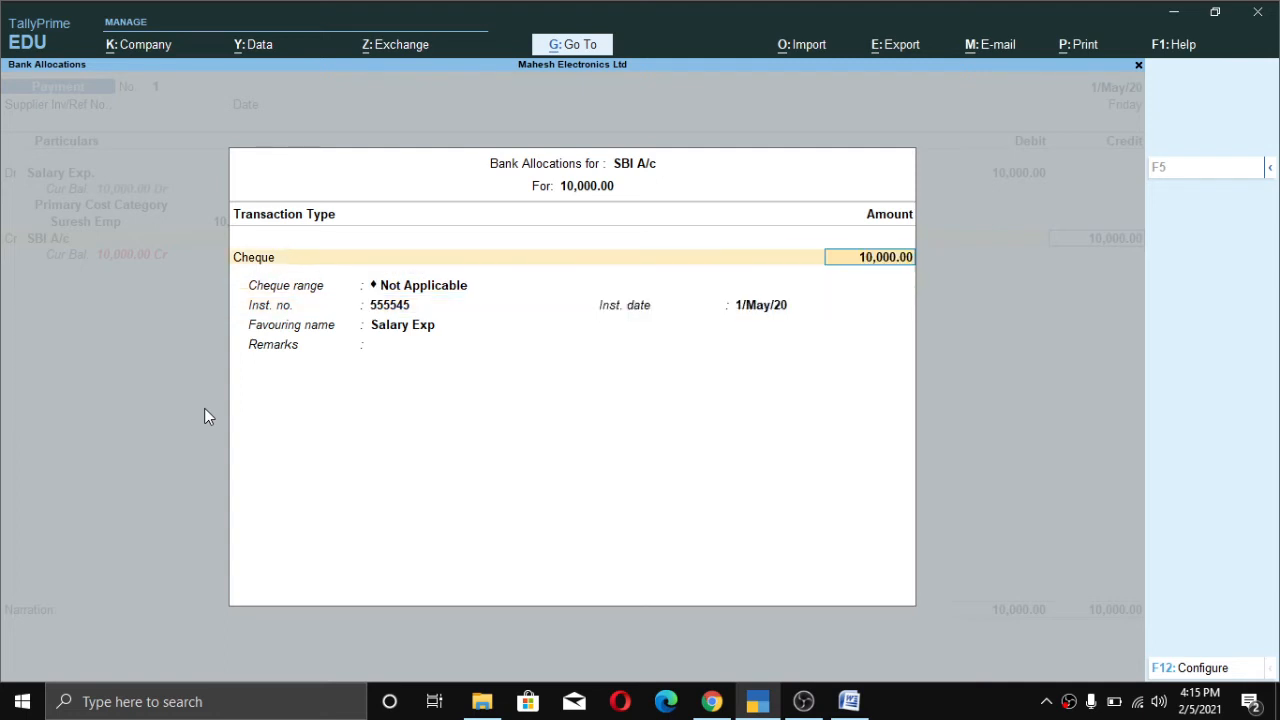
pyautogui.press('Down')
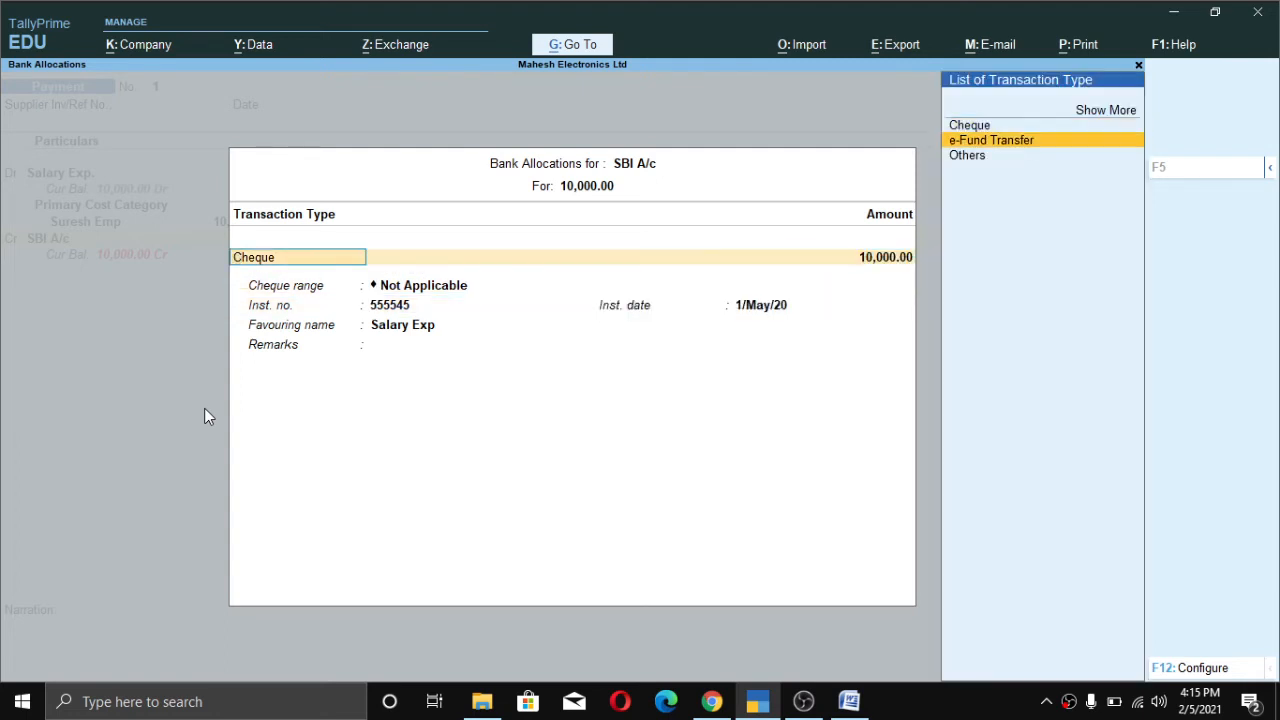
pyautogui.press('Up')
pyautogui.press('Up')
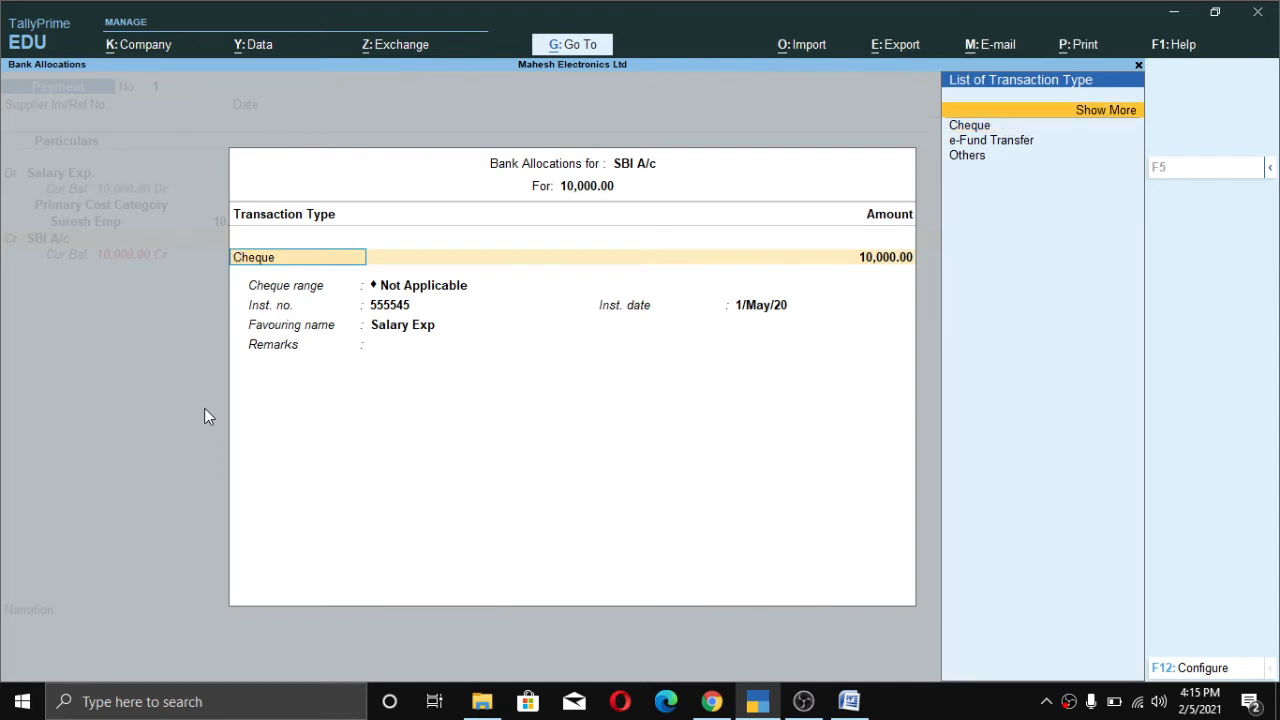
pyautogui.press('Return')
pyautogui.press('Down')
pyautogui.press('Down')
pyautogui.press('Down')
pyautogui.press('Down')
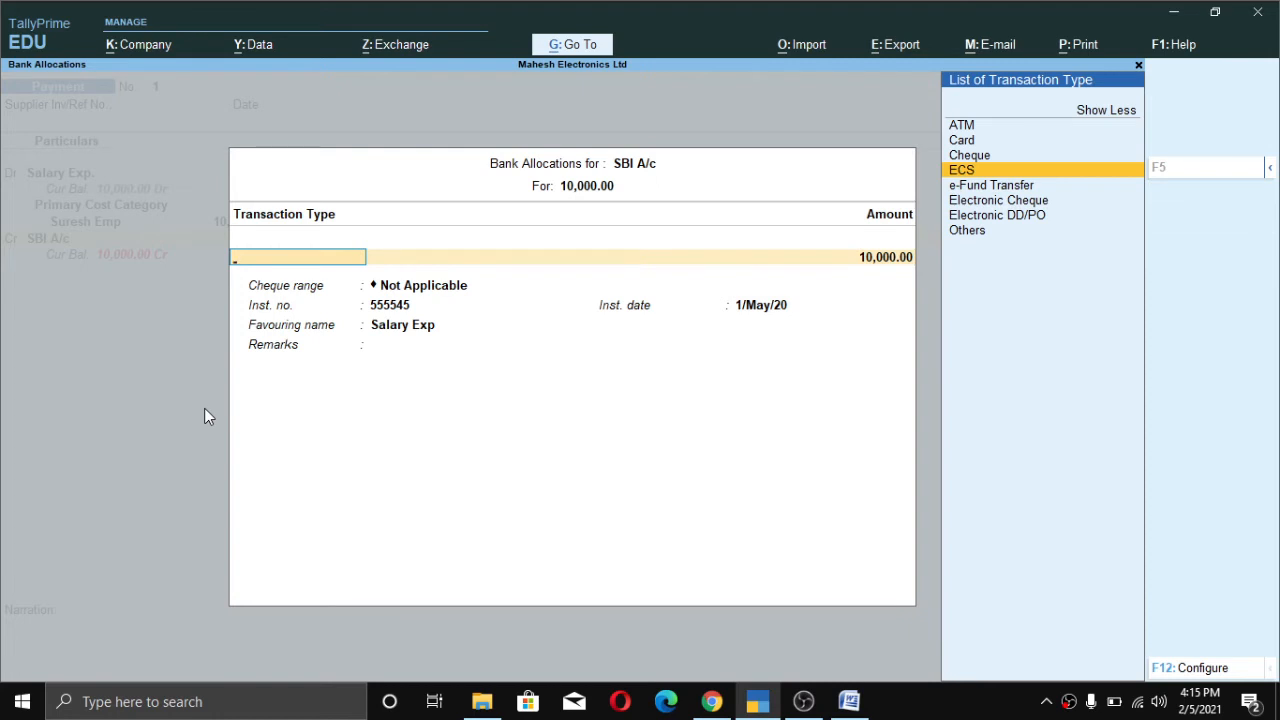
pyautogui.press('Return')
# - Accept the ECS allocation with its amount, instrument details and favouring name as they are, leaving the remarks blank
pyautogui.press('Return')
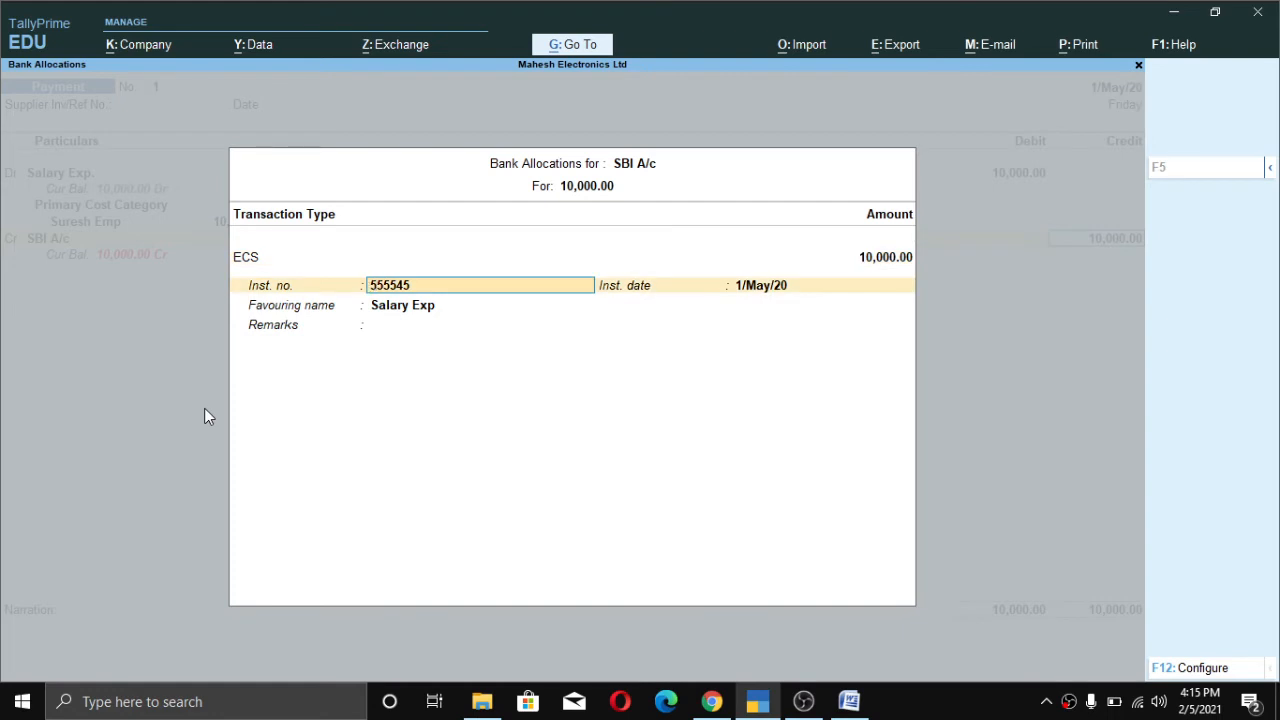
pyautogui.press('Return')
pyautogui.press('Return')
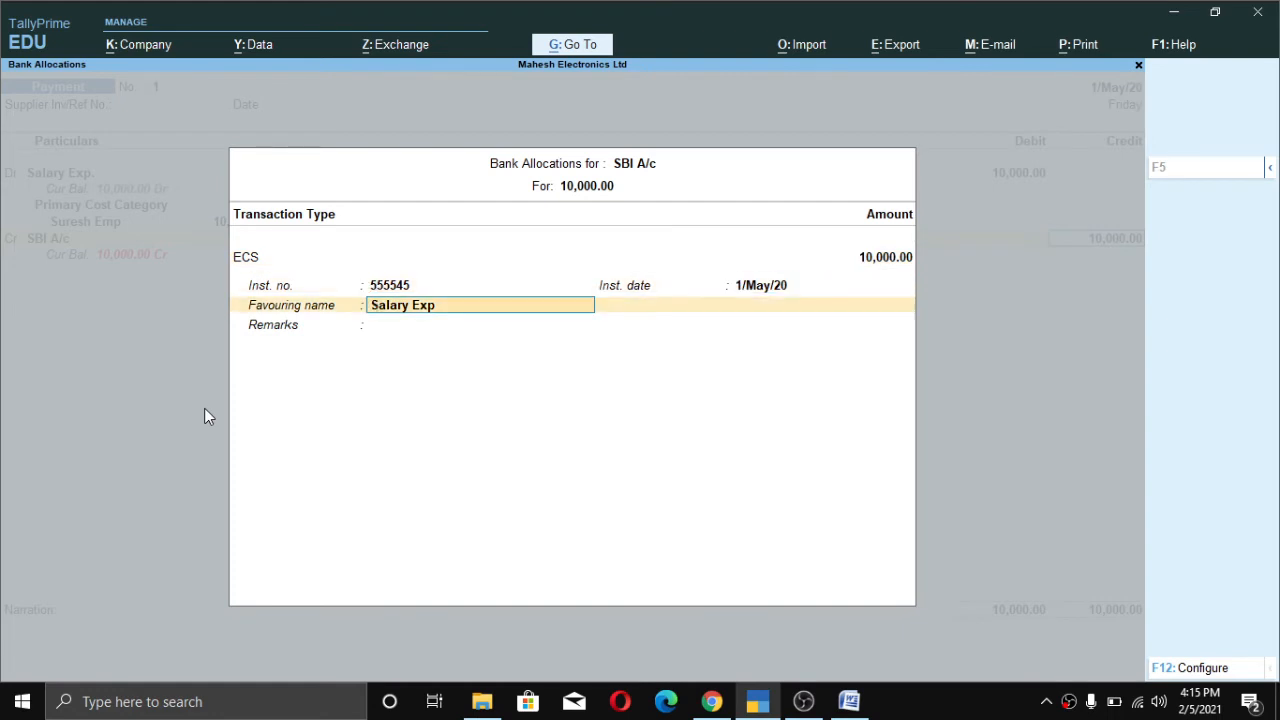
pyautogui.press('Return')
pyautogui.press('Return')
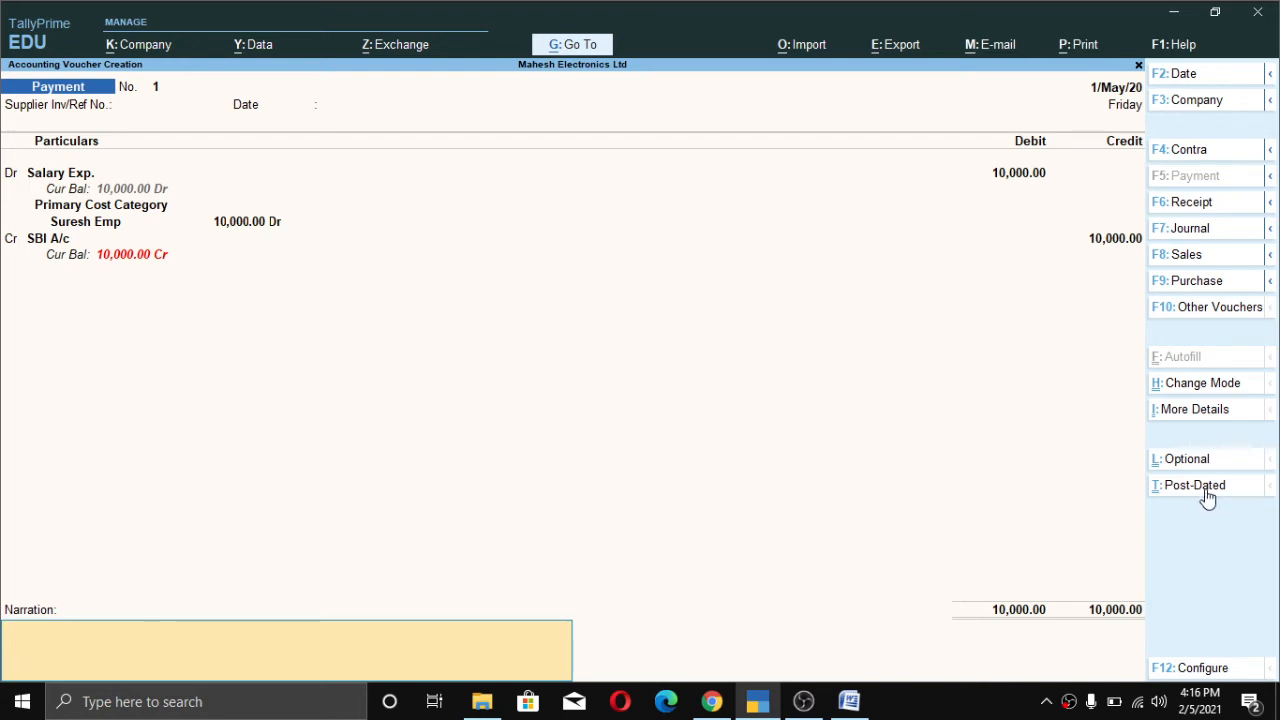
# - Mark the payment voucher as Post-Dated and go through its entries again to the SBI A/c bank allocation
pyautogui.hotkey('ctrl', 't')
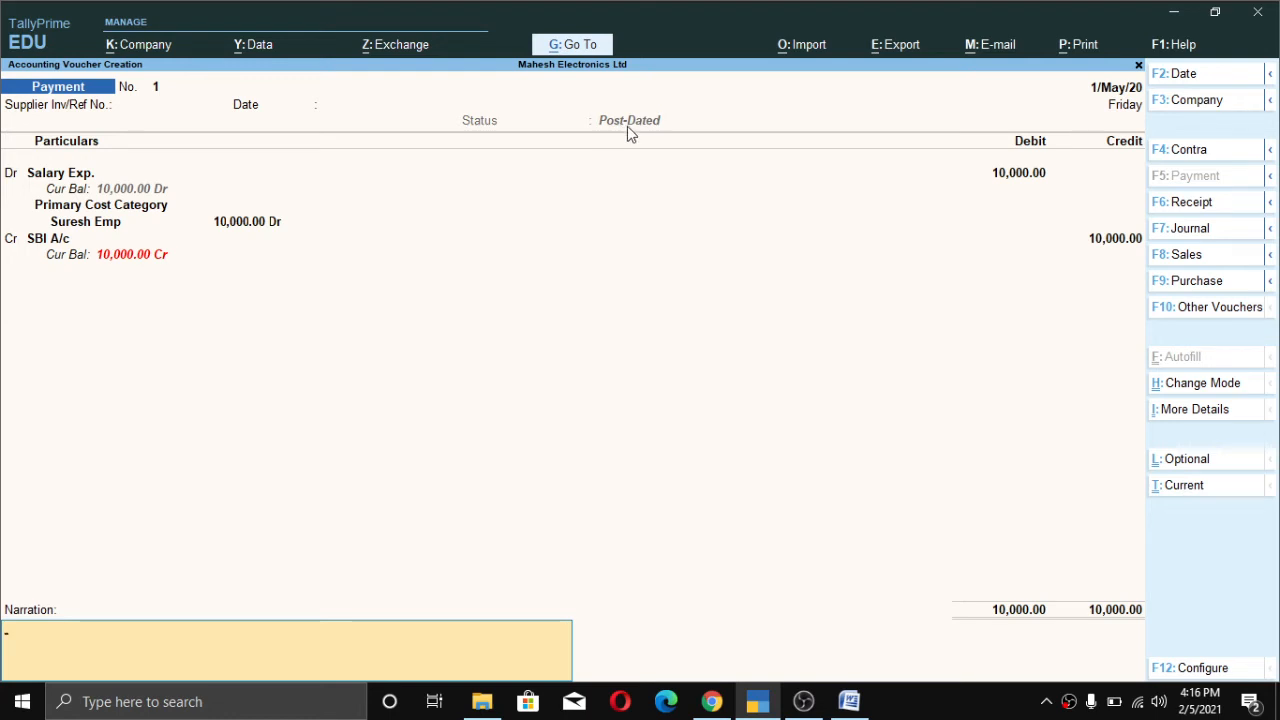
pyautogui.click(584, 130)
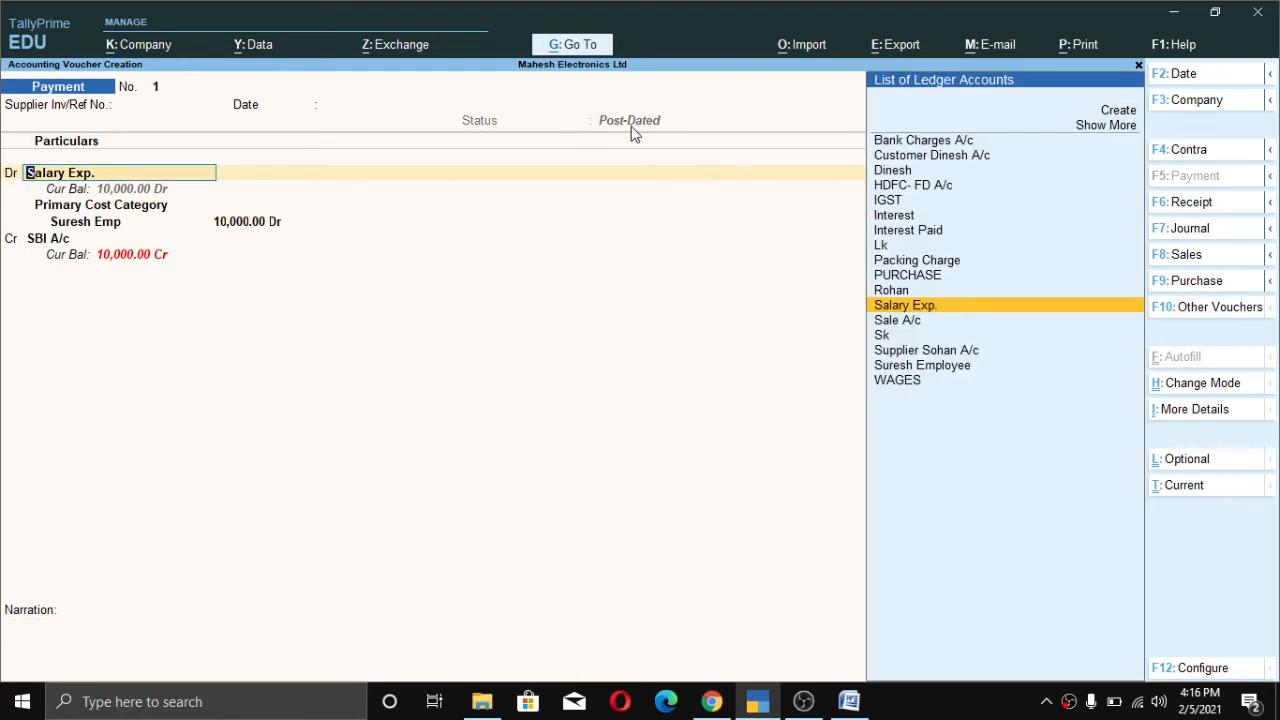
pyautogui.press('Return')
pyautogui.press('Return')
pyautogui.press('Return')
pyautogui.press('Return')
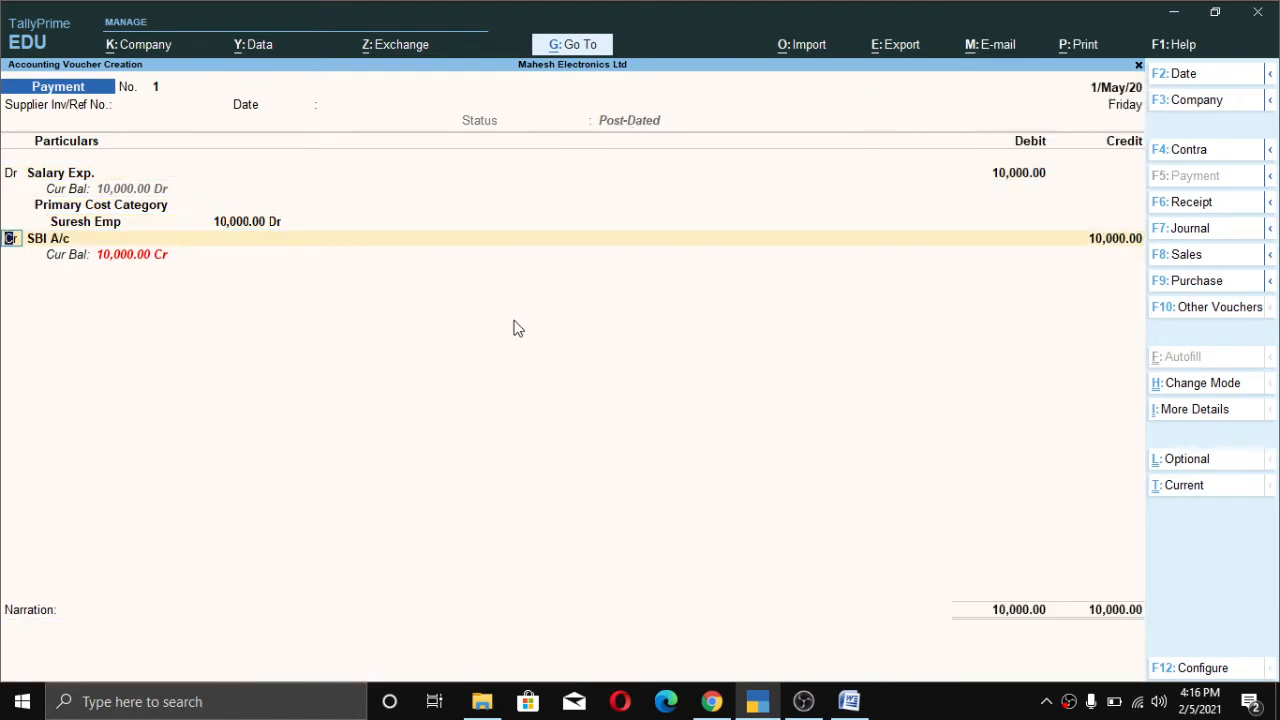
pyautogui.press('Return')
pyautogui.press('Return')
pyautogui.press('Return')
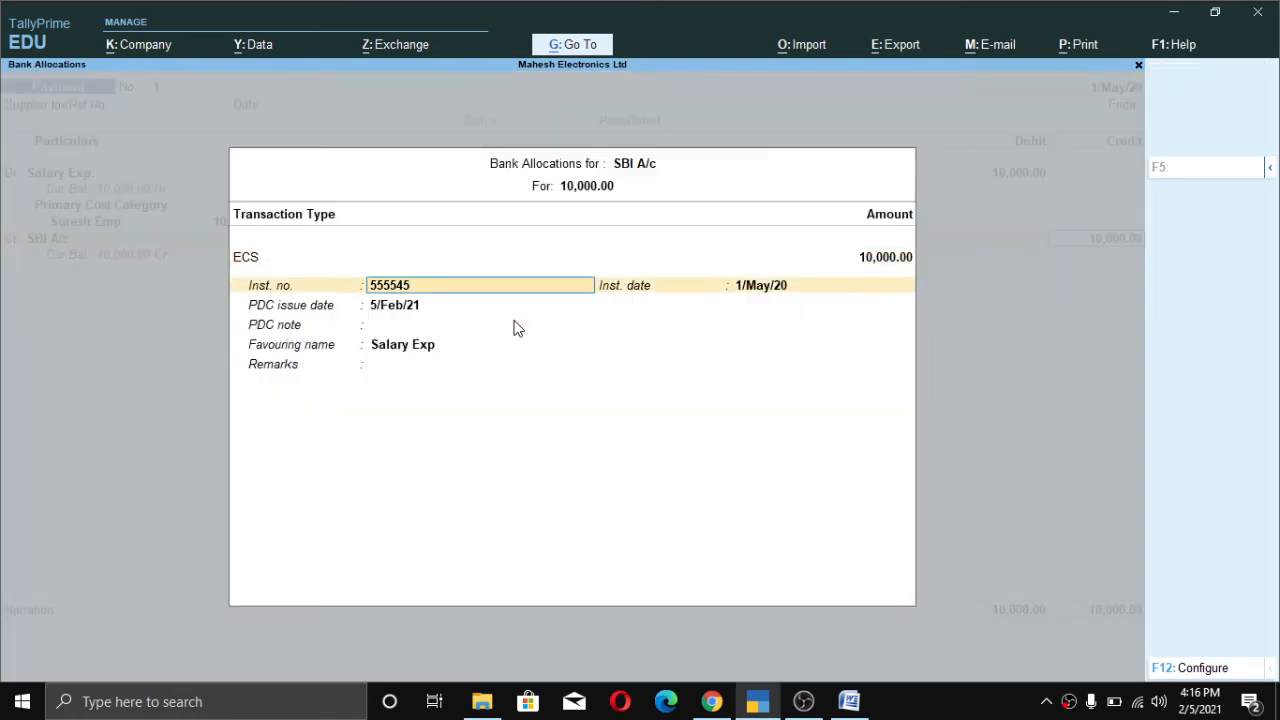
pyautogui.press('Return')
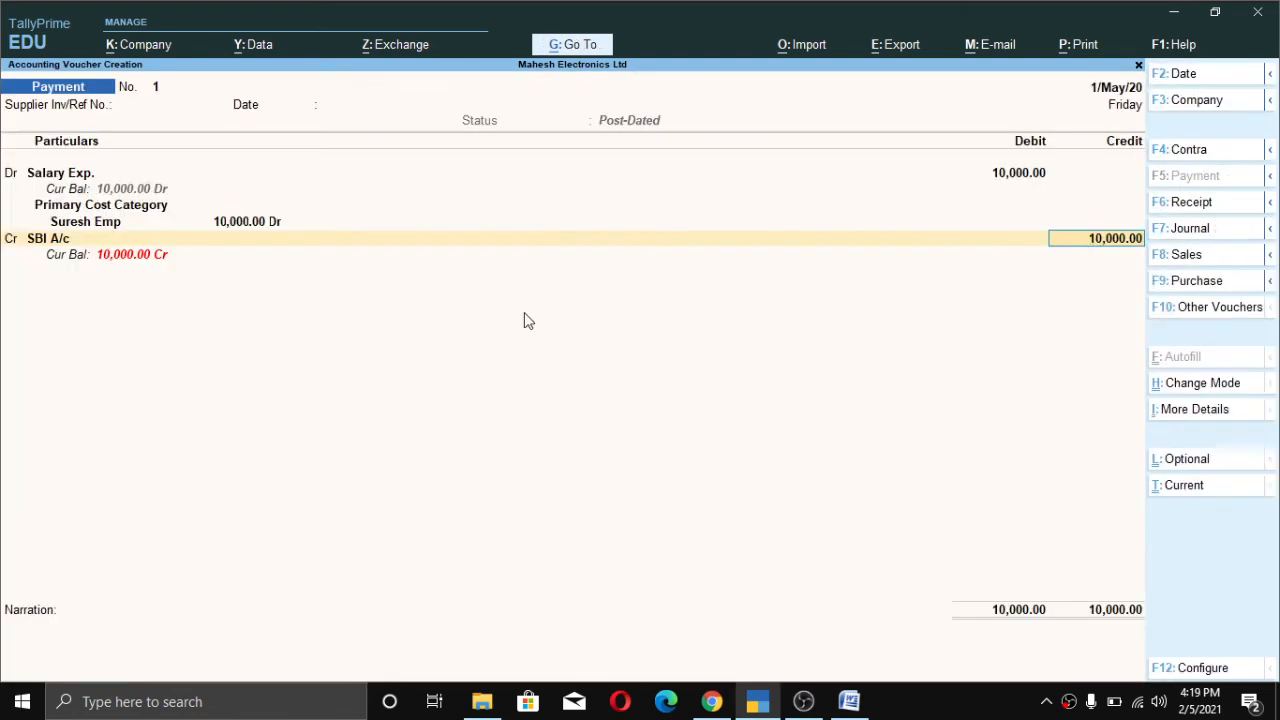
# - Set the PDC issue date in the SBI A/c bank allocation to 1/Apr/20, keeping the instrument date
pyautogui.press('Return')
pyautogui.press('Return')
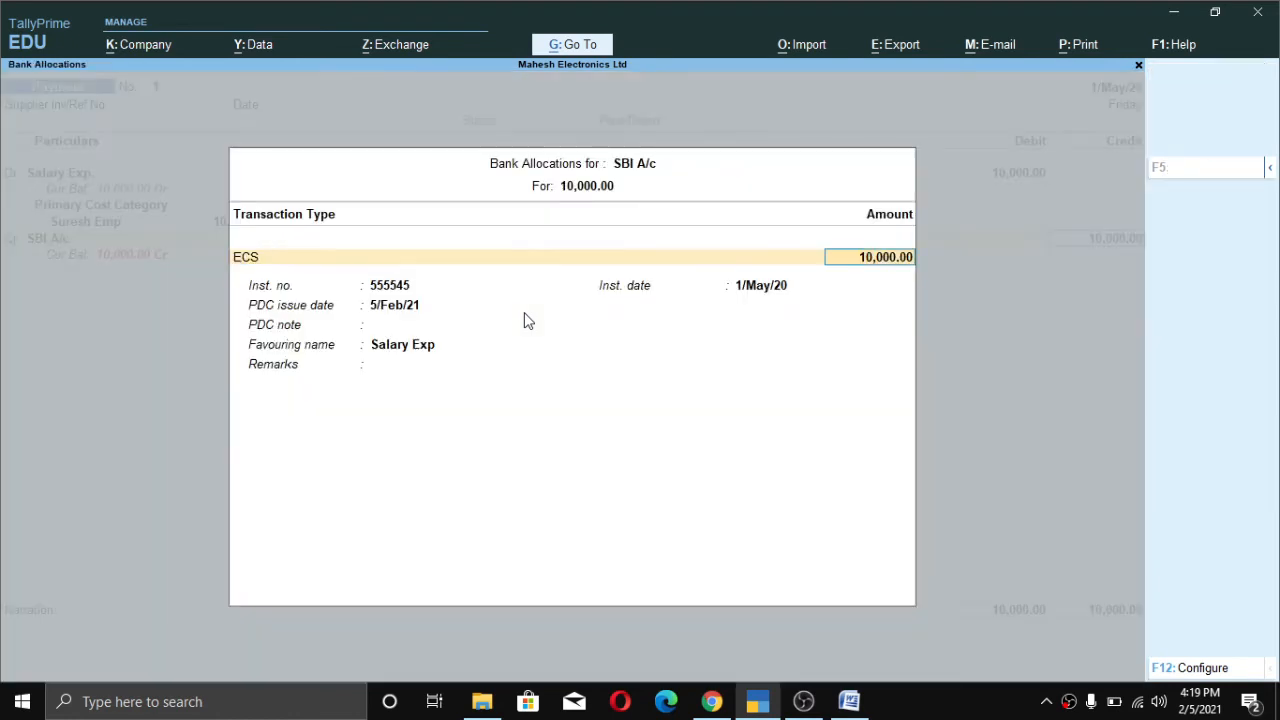
pyautogui.press('Return')
pyautogui.press('Return')
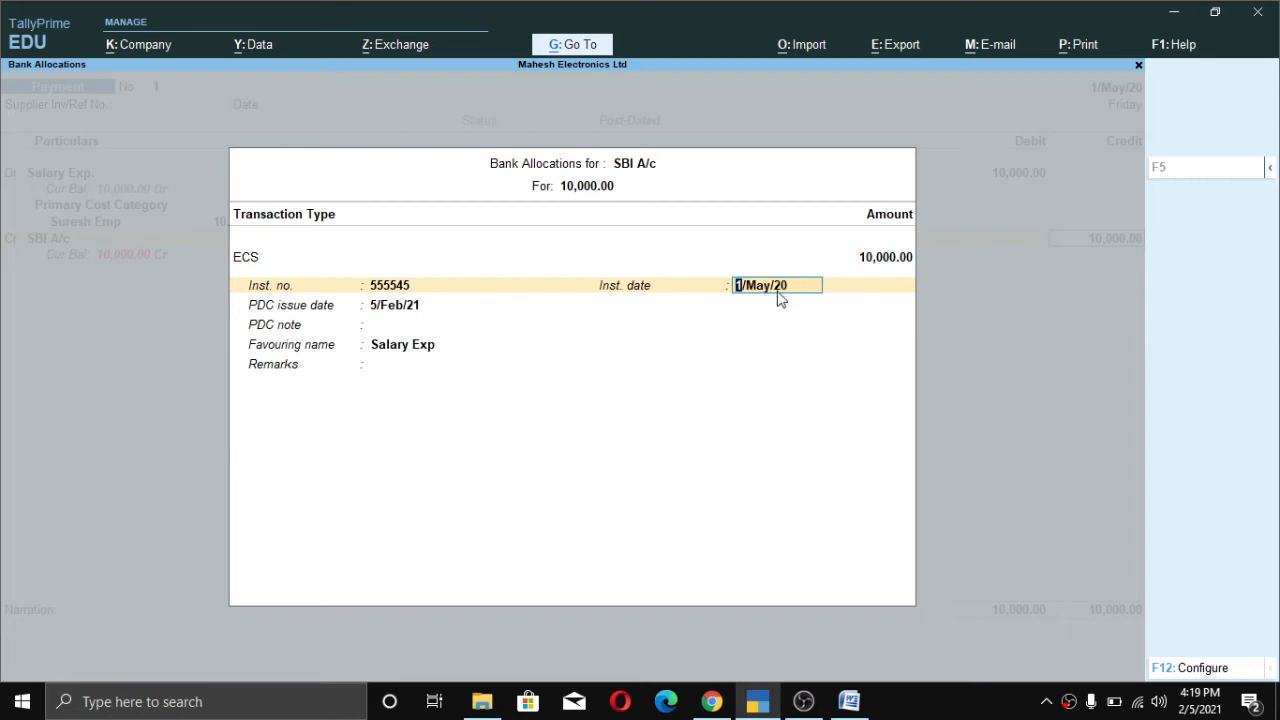
pyautogui.press('Return')
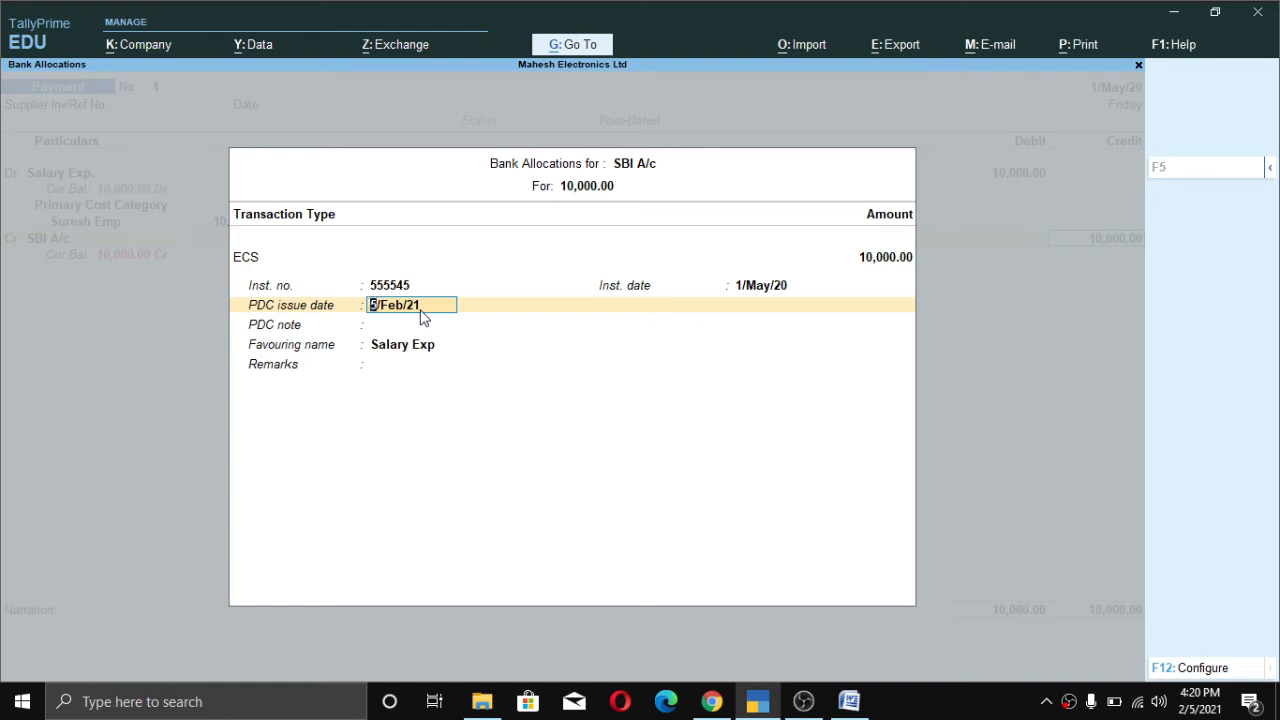
pyautogui.write('1/Apr/20')
pyautogui.press('Return')
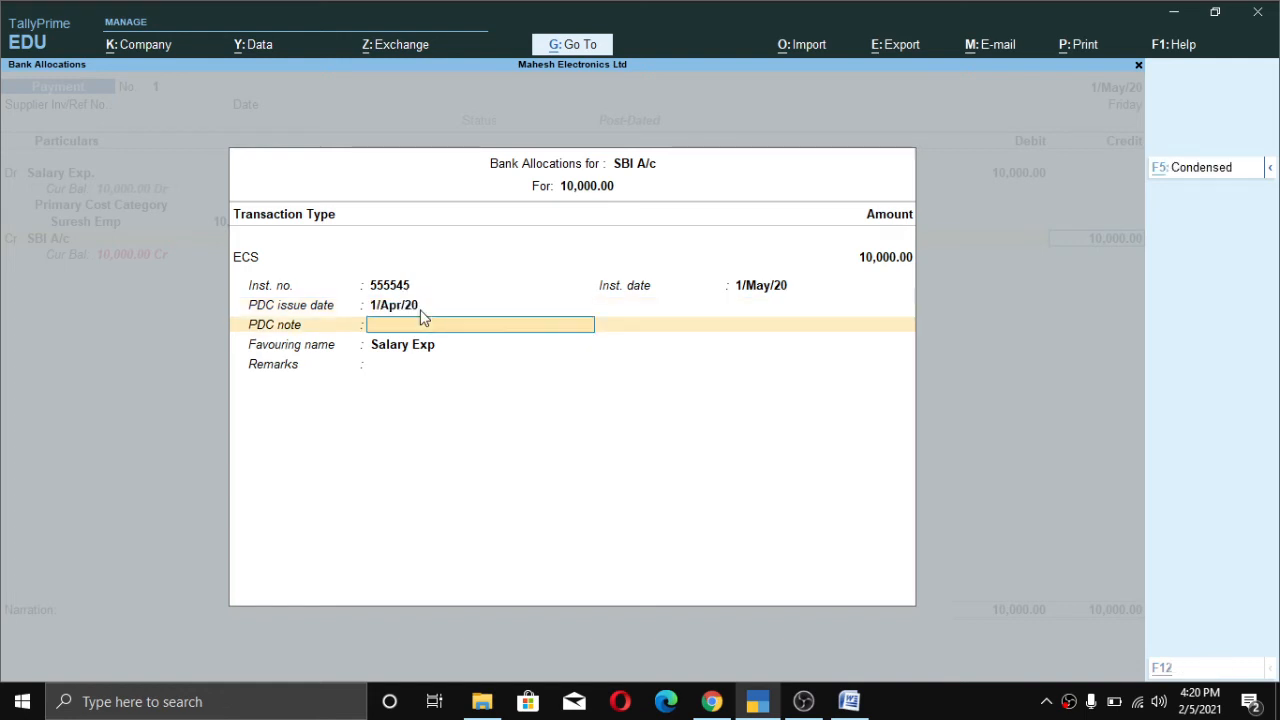
# - Compare the instrument date with the PDC issue date in the bank allocation
pyautogui.click(772, 290)
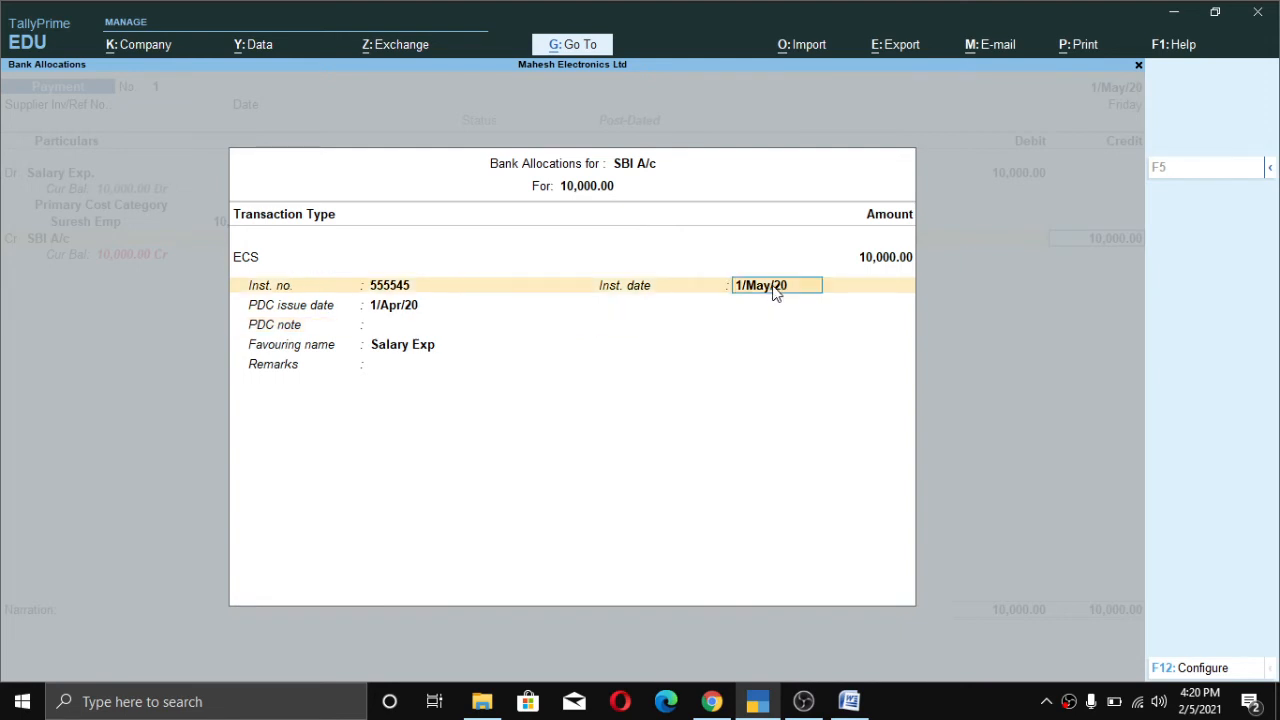
pyautogui.click(418, 324)
pyautogui.click(410, 305)
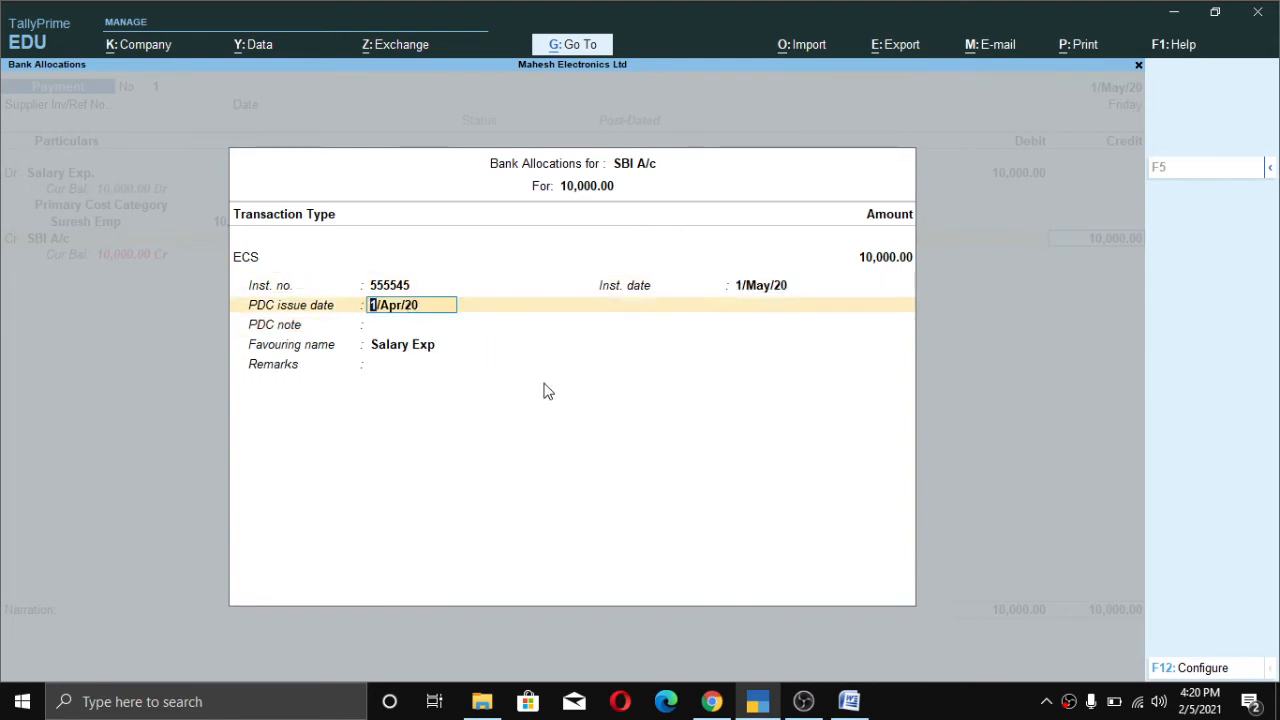
# - Accept the bank allocation without a PDC note or remarks, and save the post-dated voucher without a narration
pyautogui.press('Return')
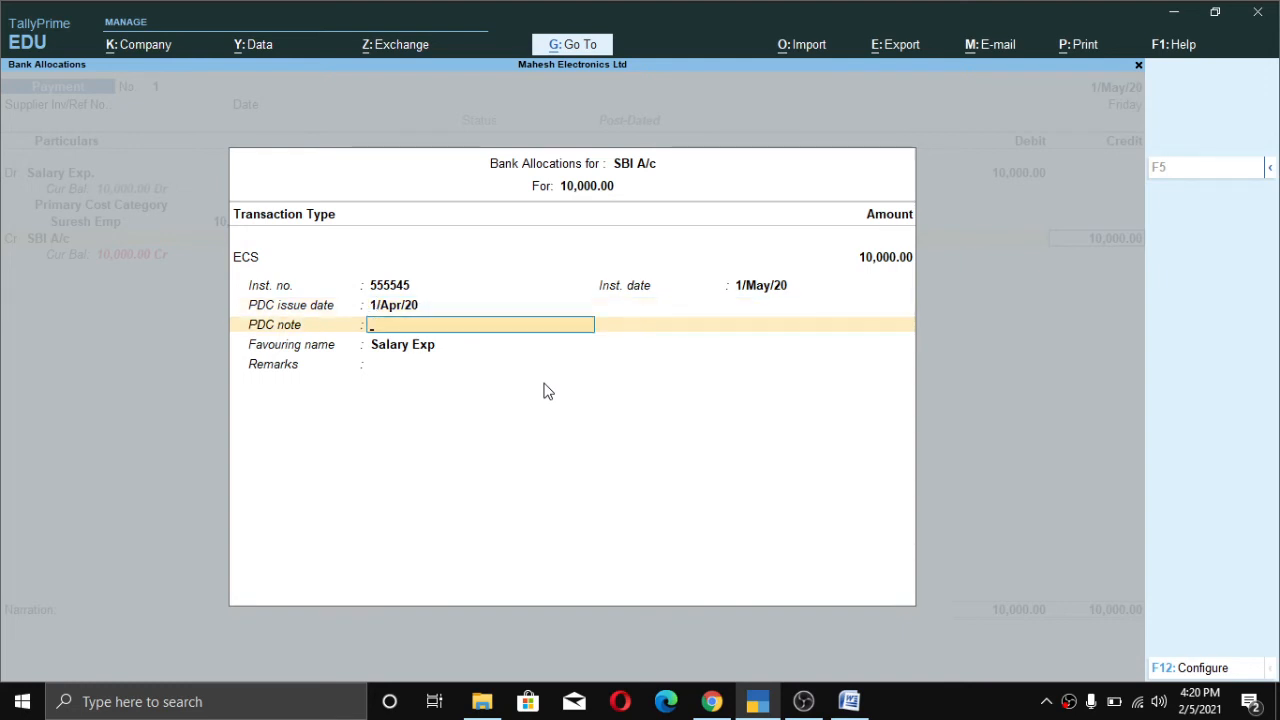
pyautogui.press('Return')
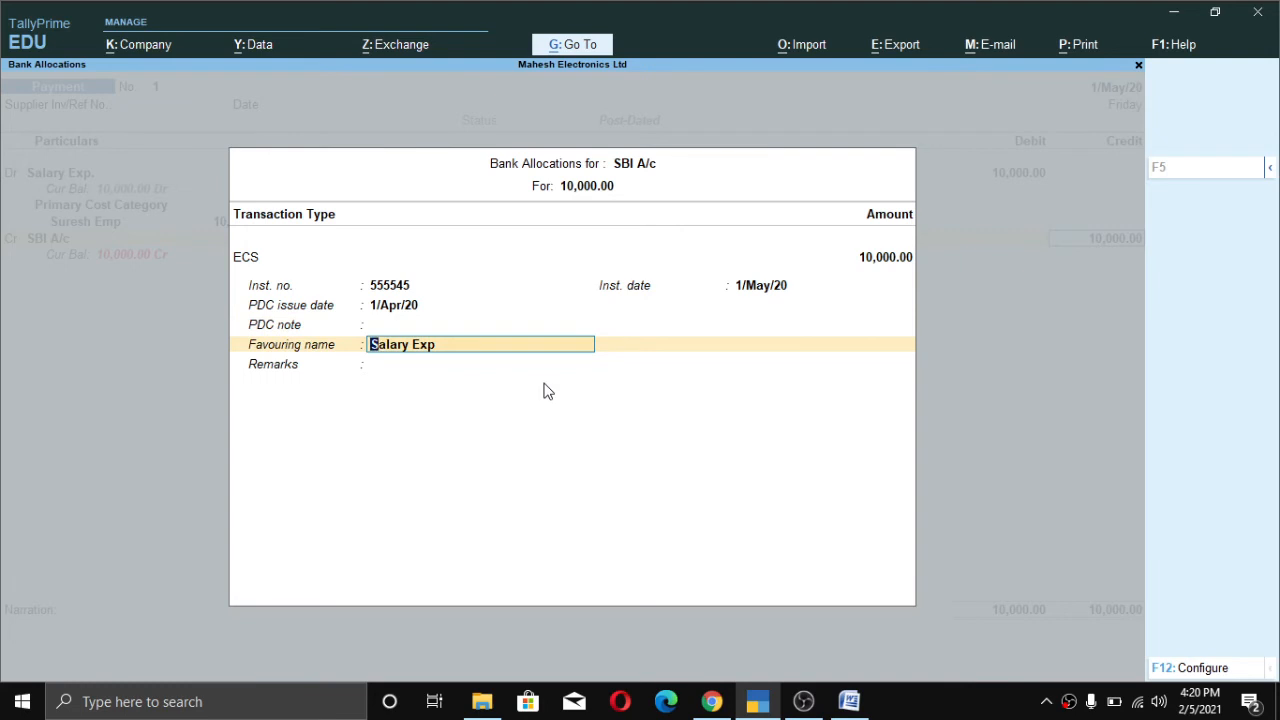
pyautogui.press('Return')
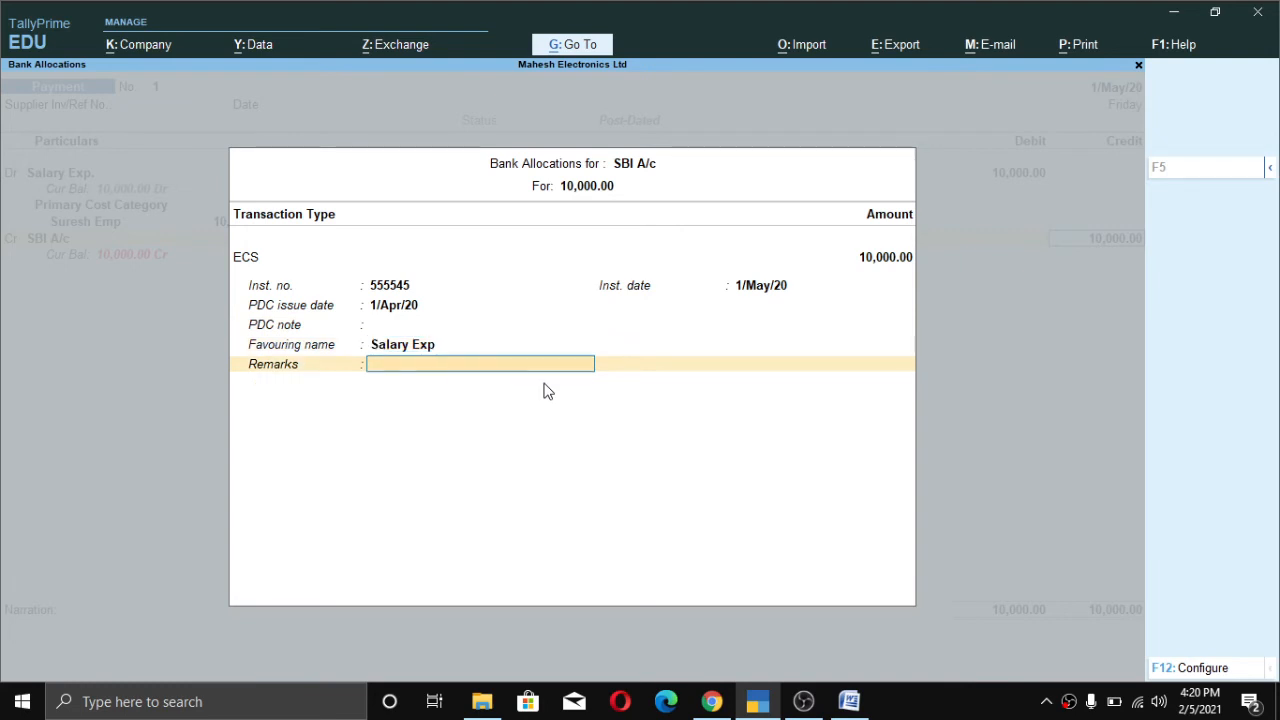
pyautogui.press('Return')
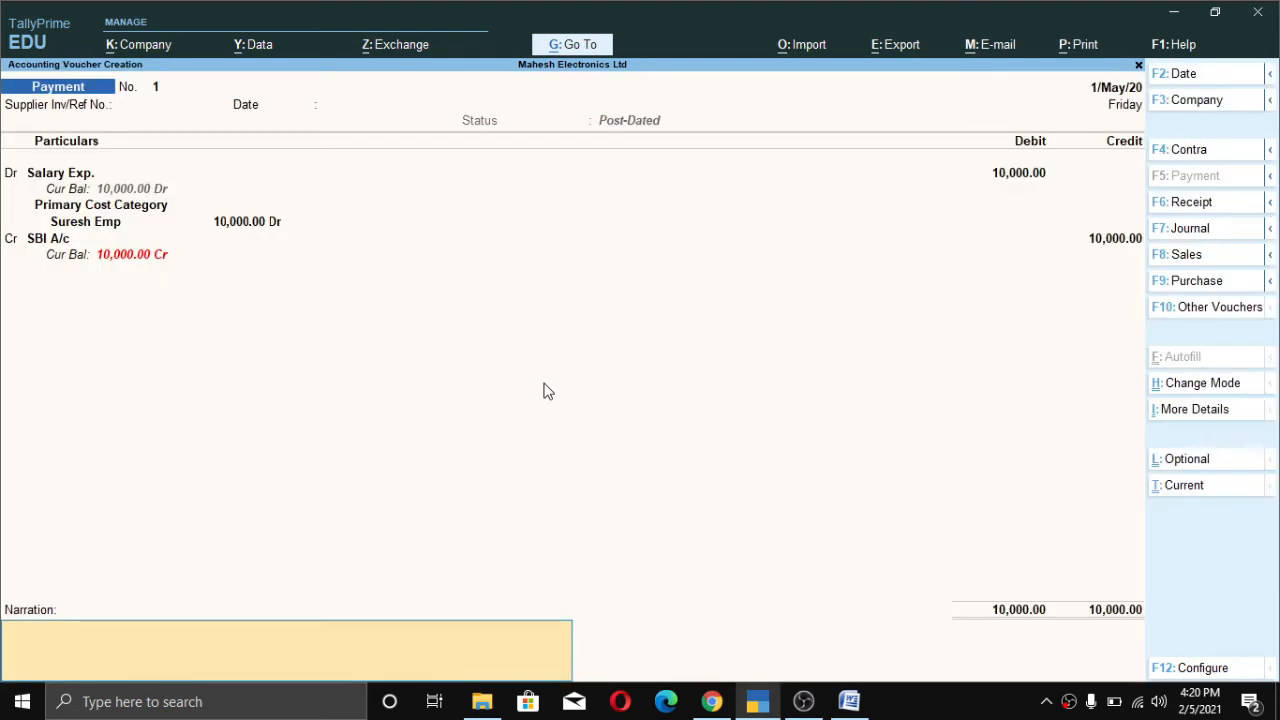
pyautogui.press('Return')
pyautogui.press('Return')
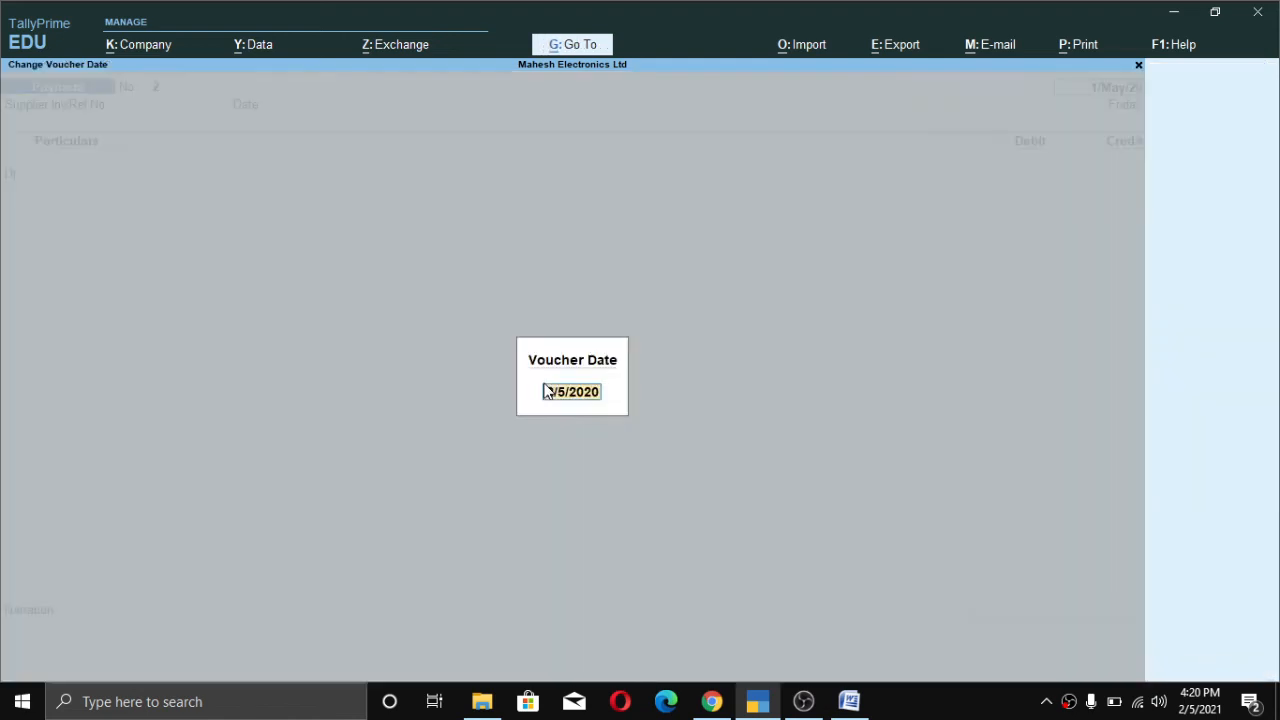
# - Date the second payment voucher 1/Jun/20 and leave its supplier reference fields blank
pyautogui.press('F2')
pyautogui.write('1-6')
pyautogui.press('Return')
pyautogui.press('Return')
pyautogui.press('Return')
pyautogui.press('Return')
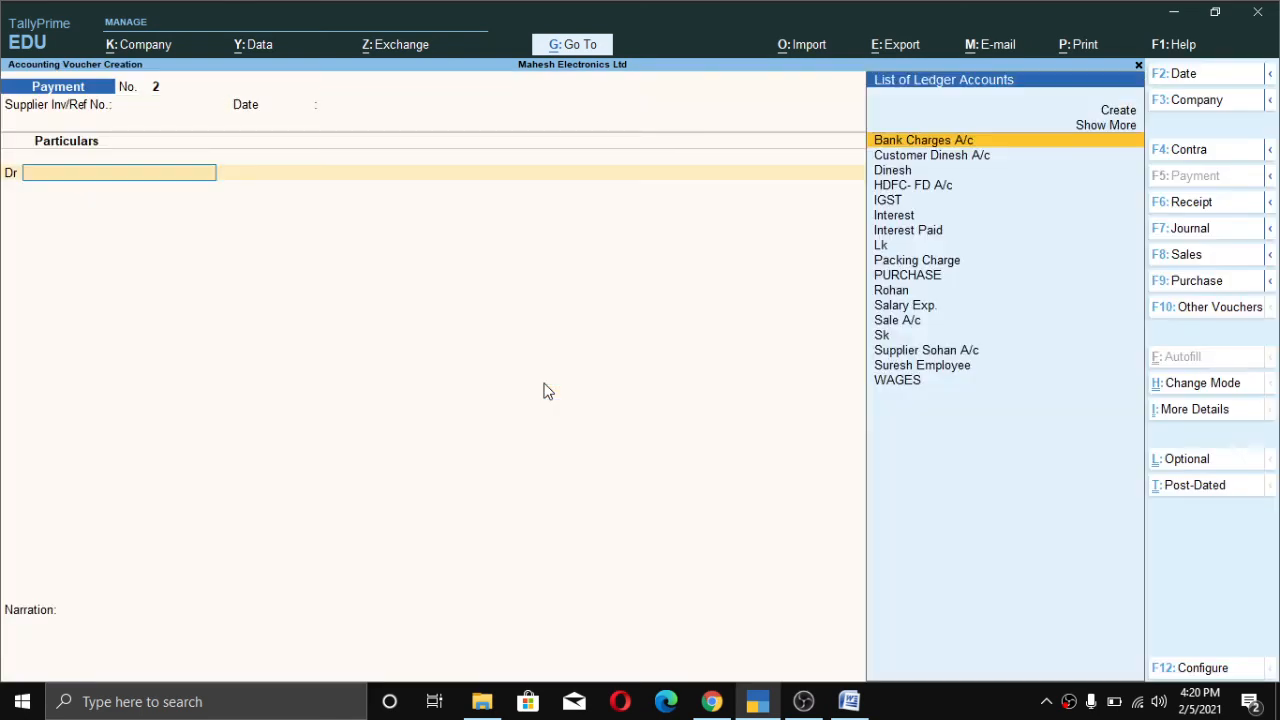
# - Debit Salary Exp. with 10,000 in the second payment voucher
pyautogui.write('sa')
pyautogui.press('Down')
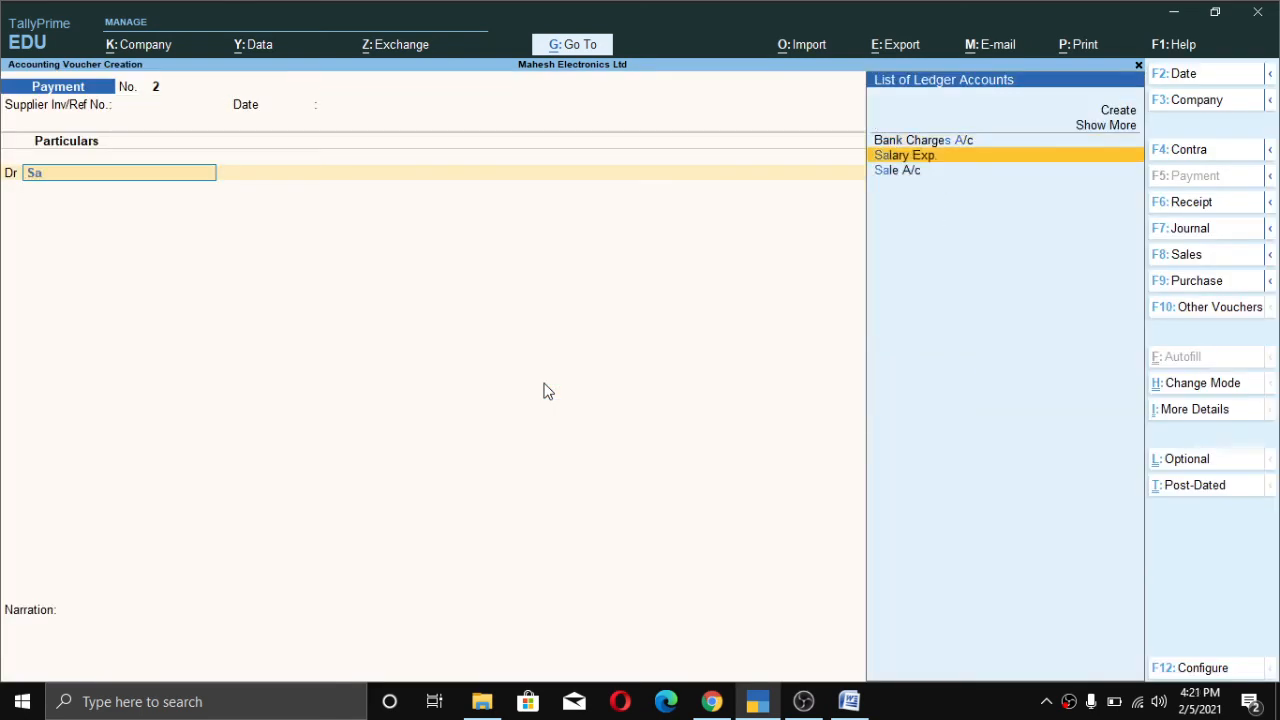
pyautogui.press('Return')
pyautogui.write('10000')
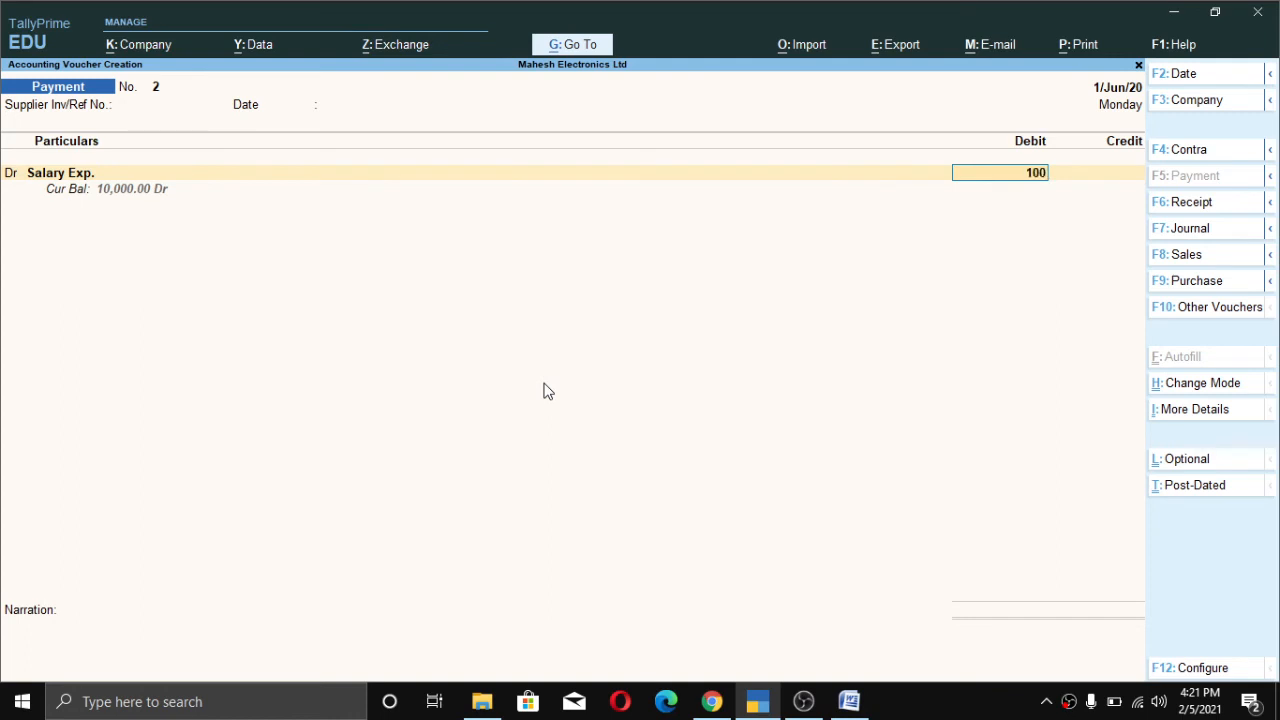
pyautogui.press('Return')
# - Allocate the full 10,000.00 of the June salary to the employee's cost centre under Primary Cost Category
pyautogui.press('Return')
pyautogui.press('Return')
pyautogui.press('Return')
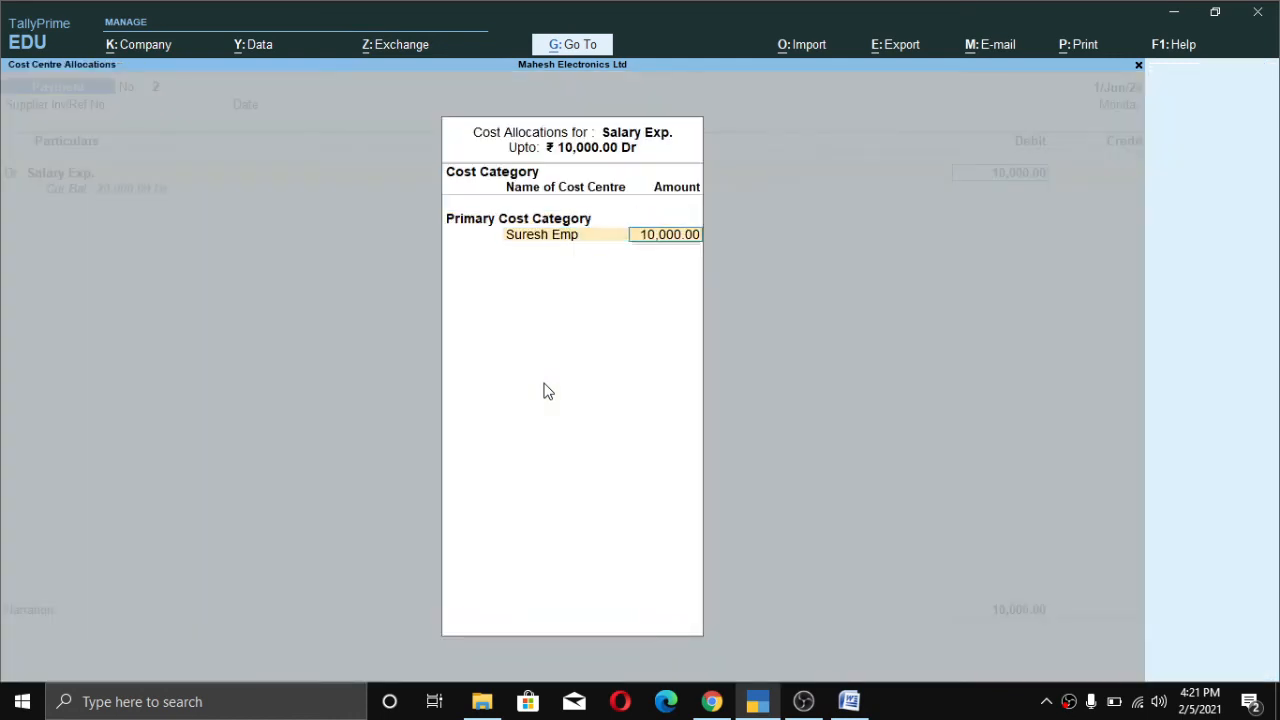
pyautogui.press('Return')
pyautogui.press('Return')
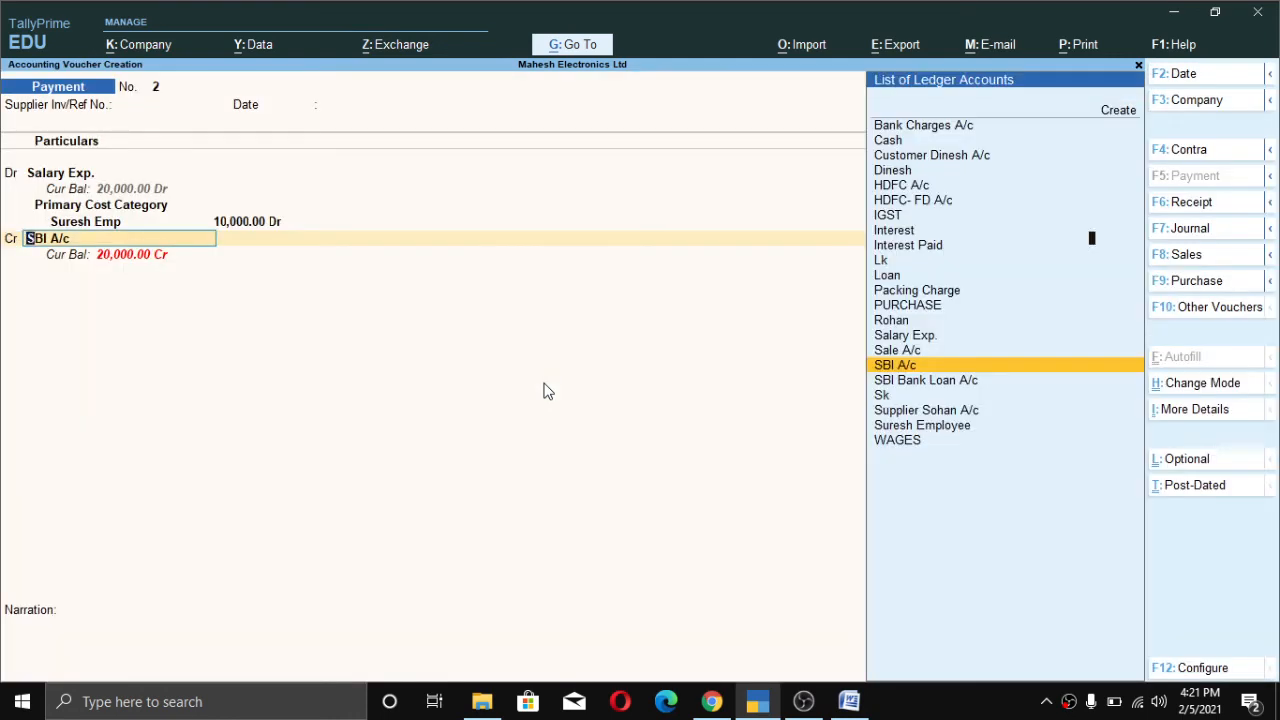
# - Credit SBI A/c with 10,000.00 in the June voucher and go back out of its bank allocation to the credit amount
pyautogui.press('Return')
pyautogui.press('Return')
pyautogui.press('Return')
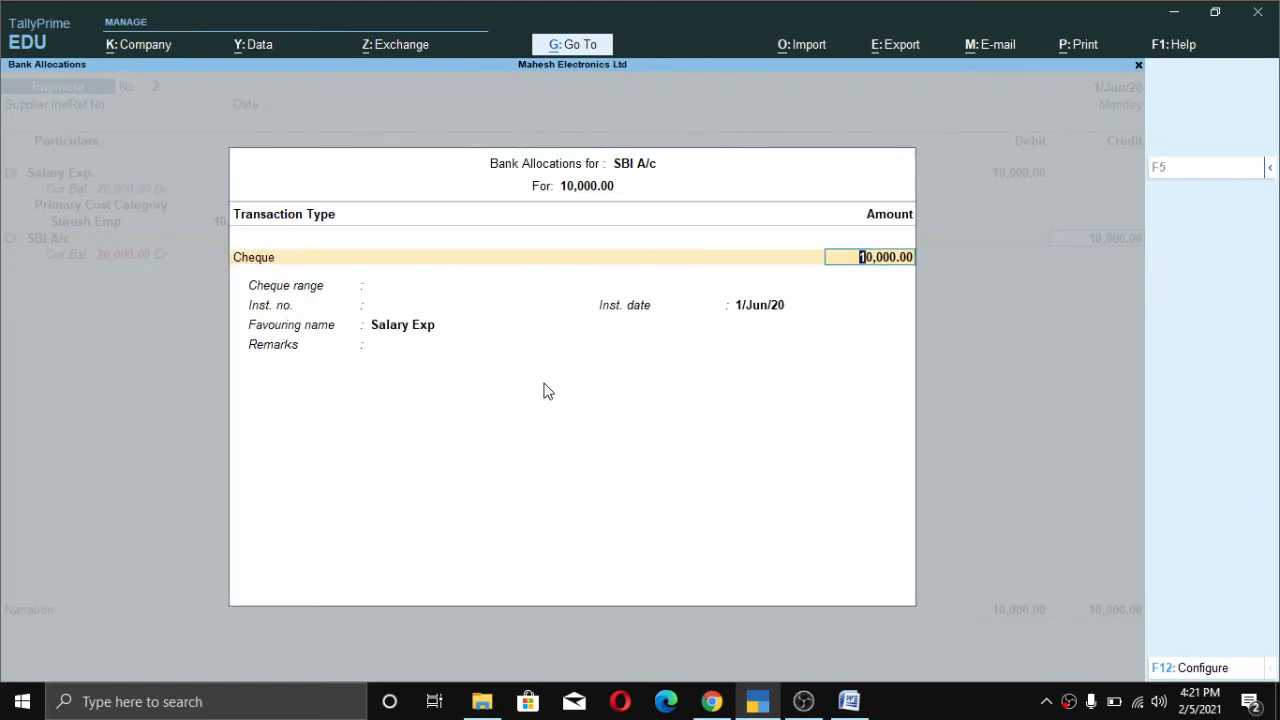
pyautogui.press('Return')
pyautogui.press('BackSpace')
pyautogui.press('BackSpace')
pyautogui.press('BackSpace')
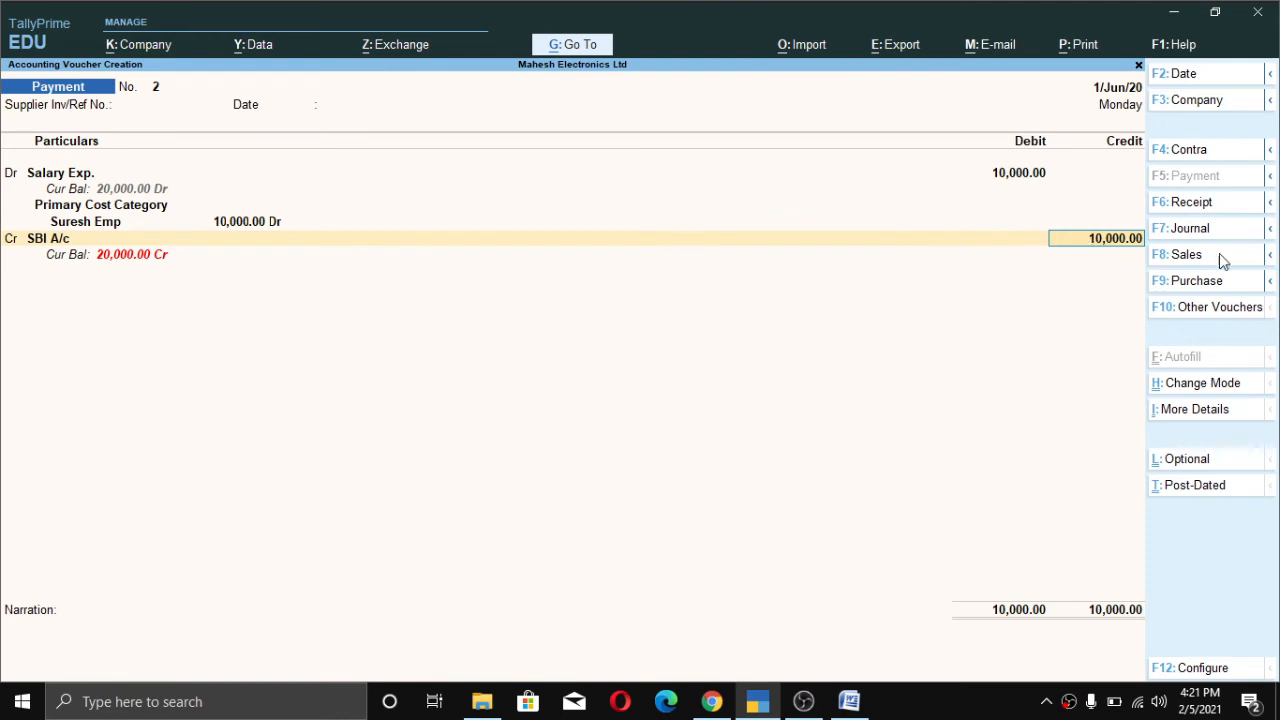
# - Mark the June payment voucher as post-dated and enter cheque instrument number 888555 in the SBI A/c bank allocation
pyautogui.click(1203, 497)
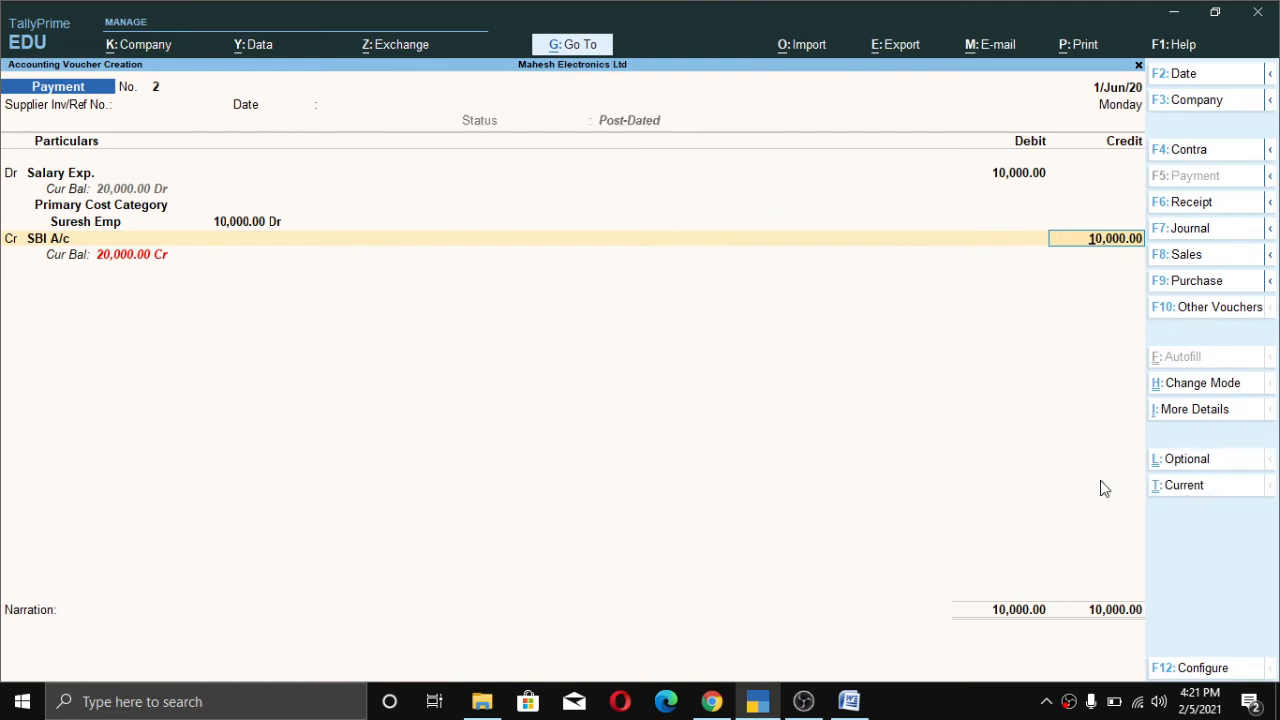
pyautogui.press('Return')
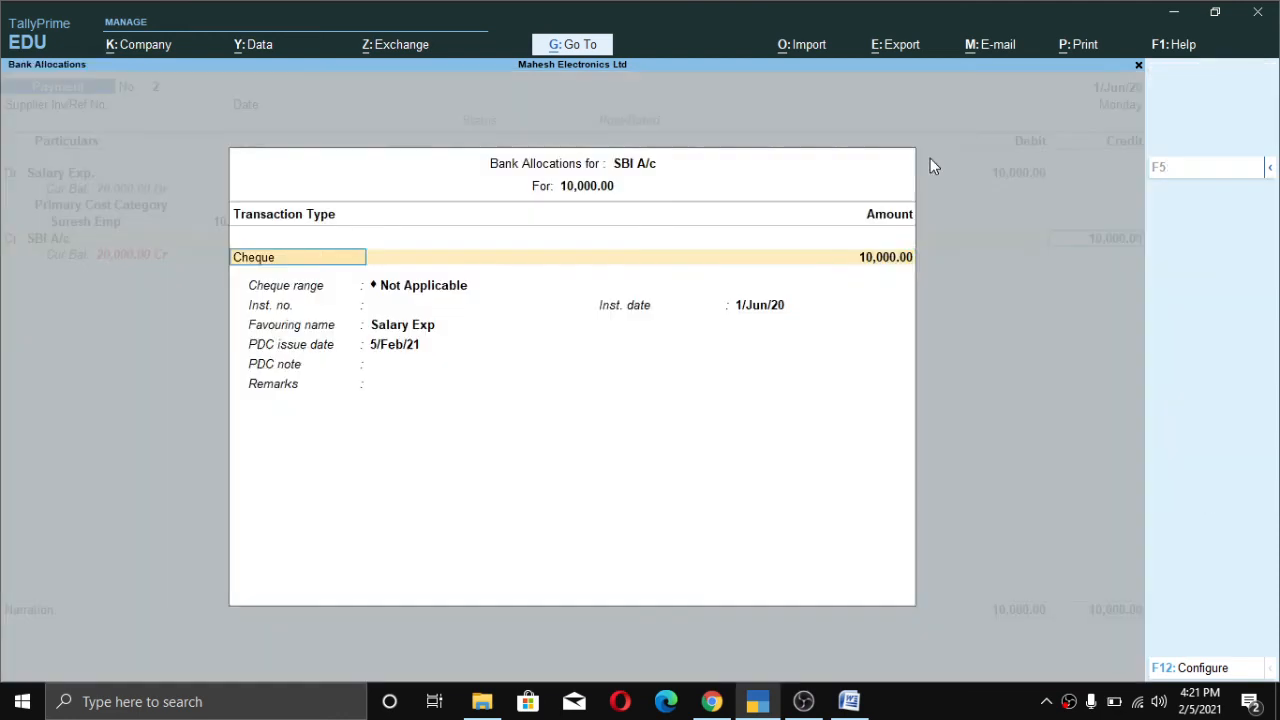
pyautogui.press('Return')
pyautogui.press('Return')
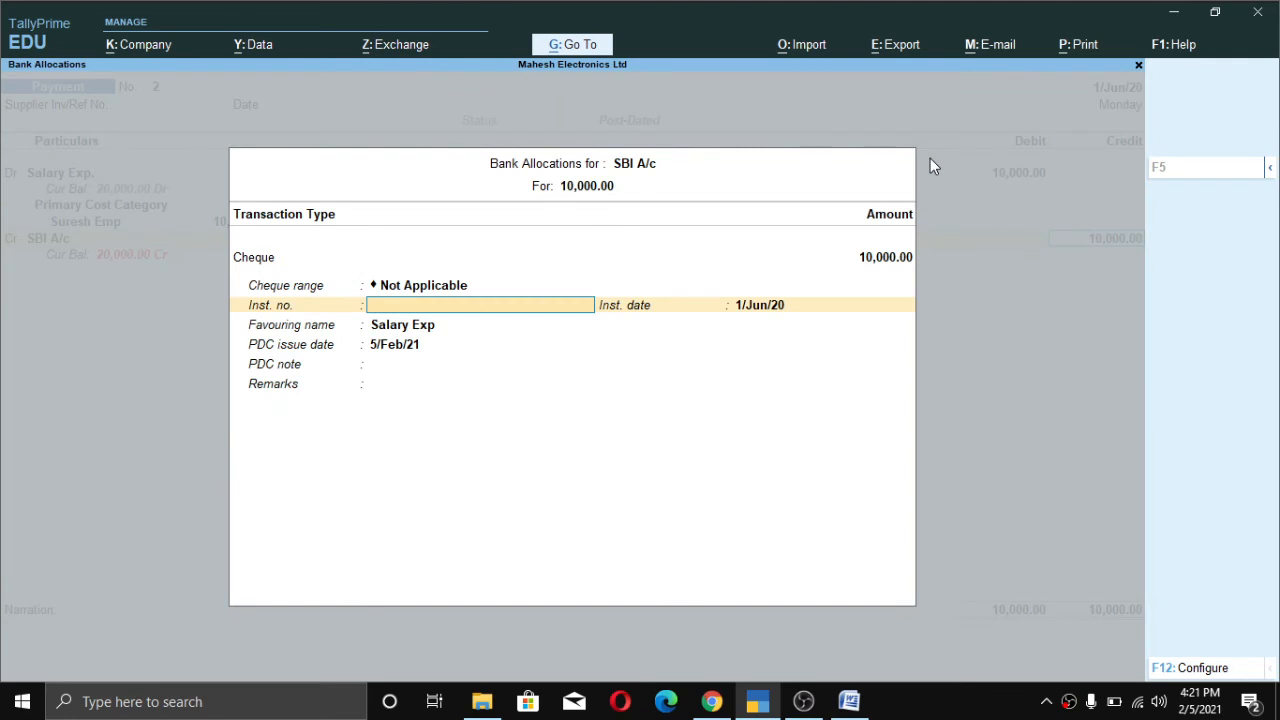
pyautogui.write('888555')
pyautogui.press('Return')
pyautogui.press('Return')
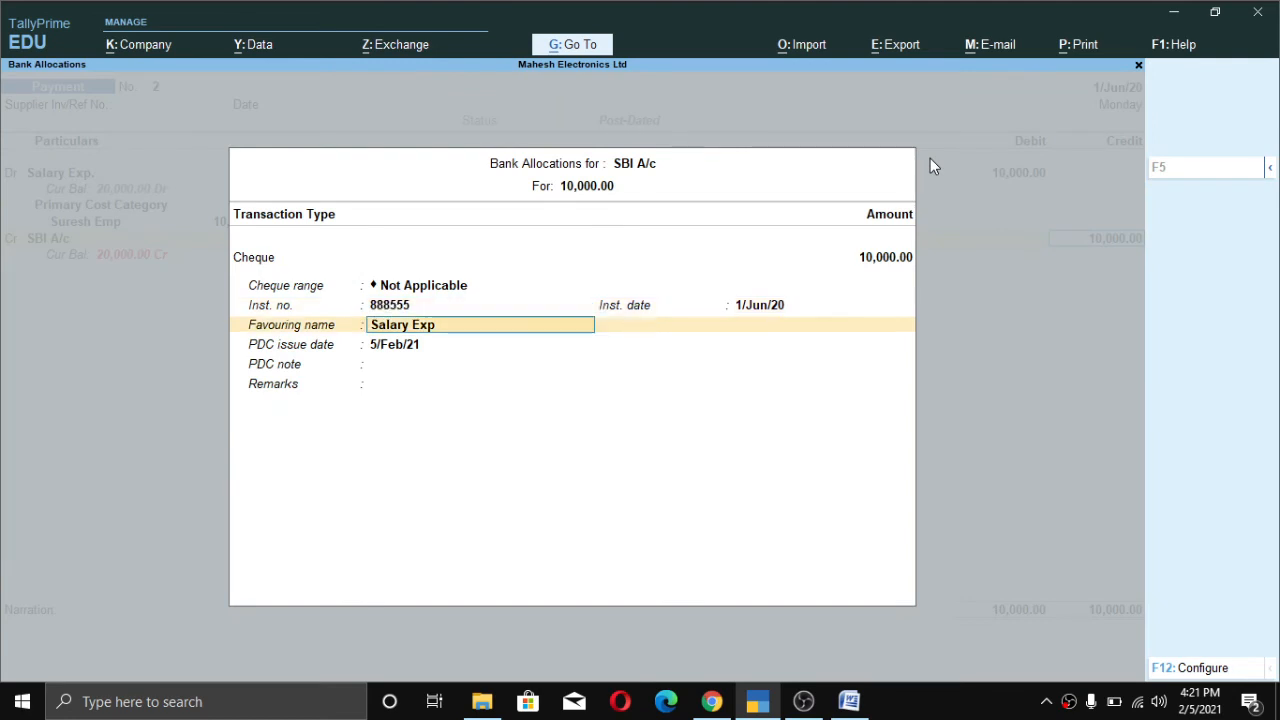
pyautogui.press('Return')
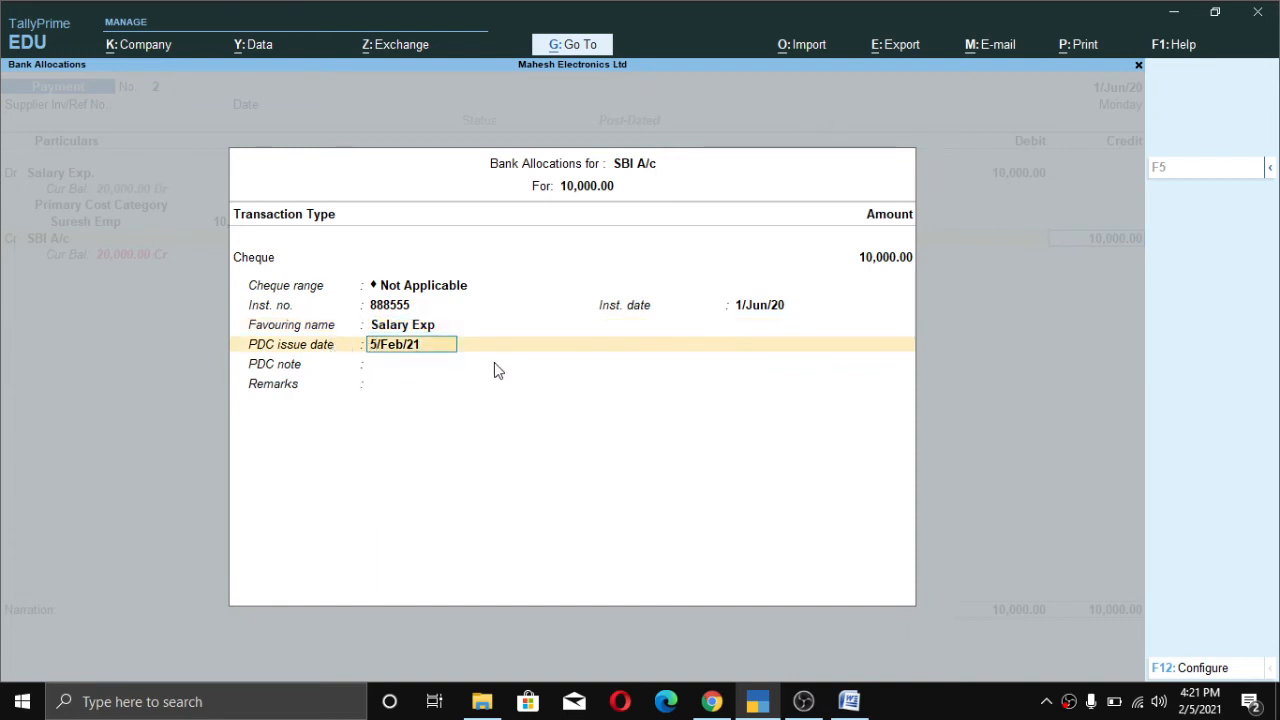
# - Set the cheque's PDC issue date to 2/Apr/20, leave the PDC note and remarks blank, and accept the voucher
pyautogui.write('2')
pyautogui.write('-4')
pyautogui.press('Return')
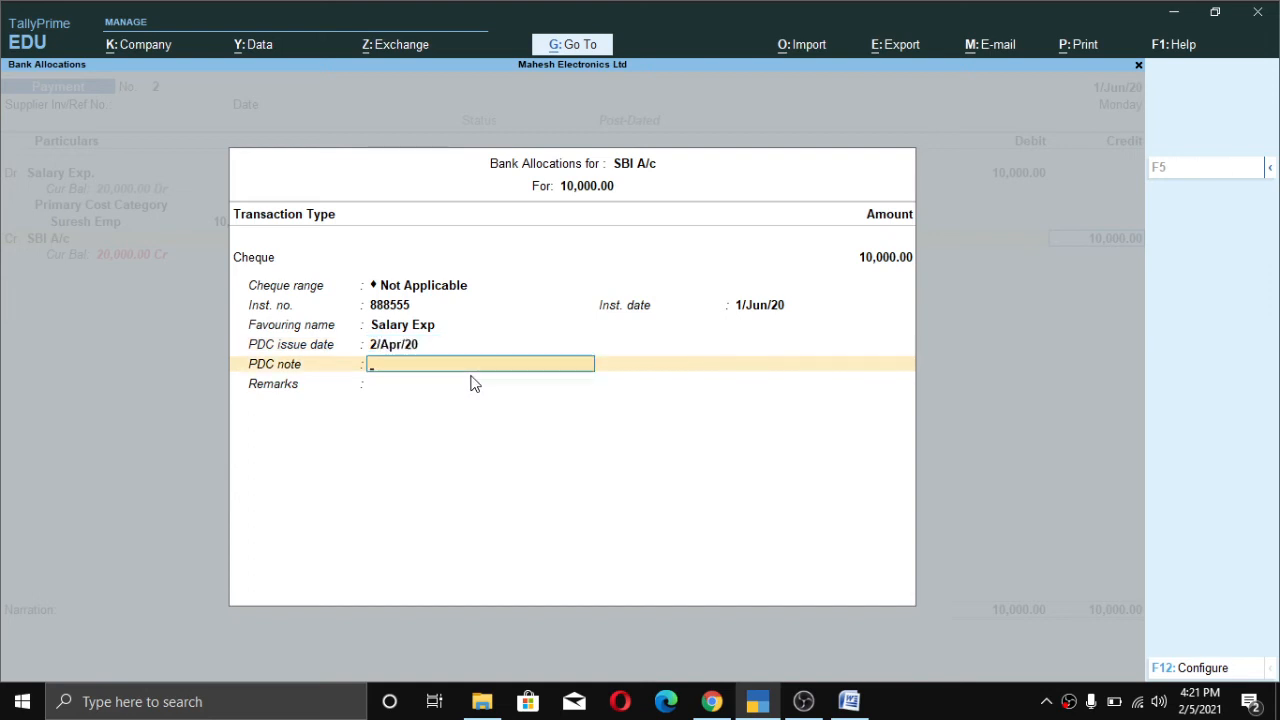
pyautogui.press('Return')
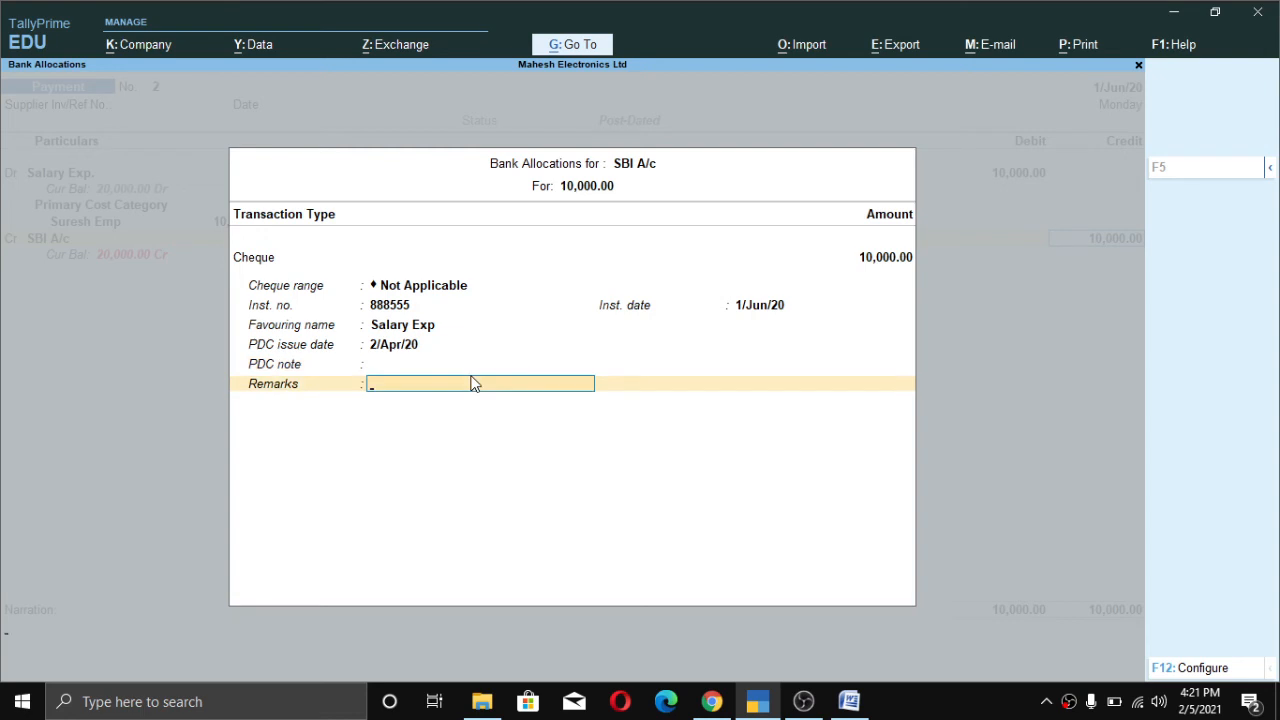
pyautogui.press('Return')
pyautogui.press('Return')
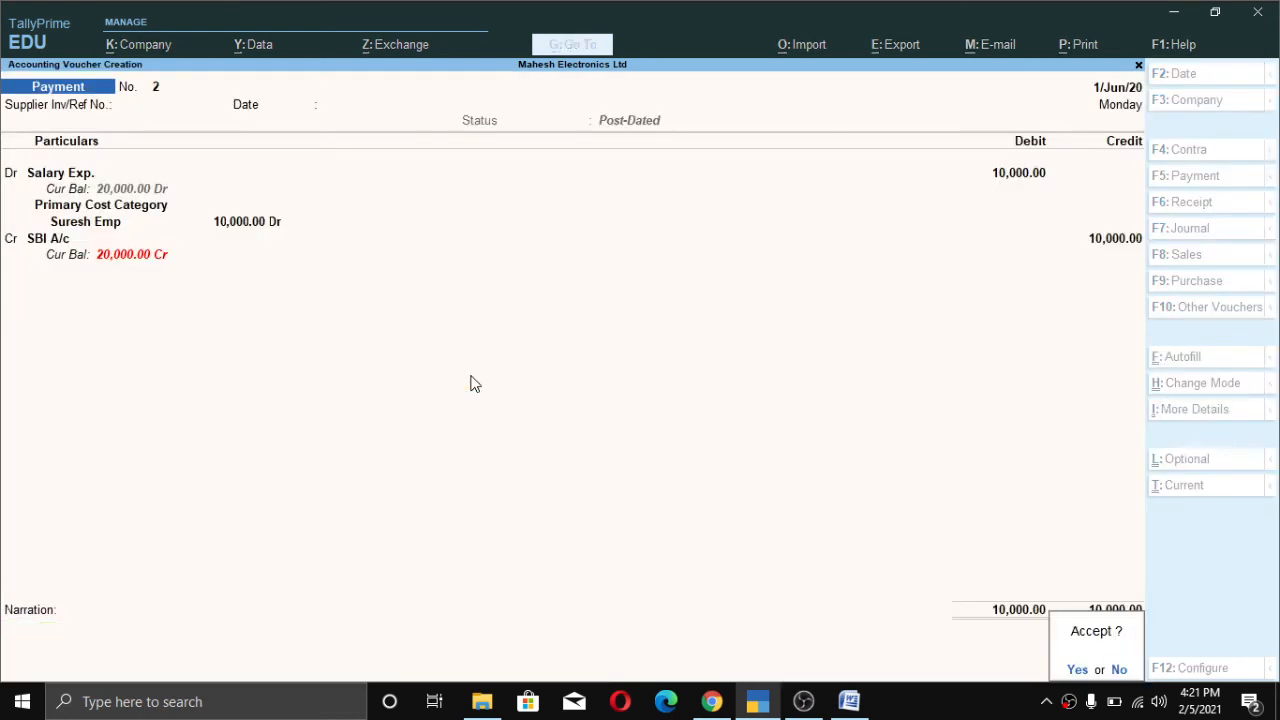
pyautogui.press('Return')
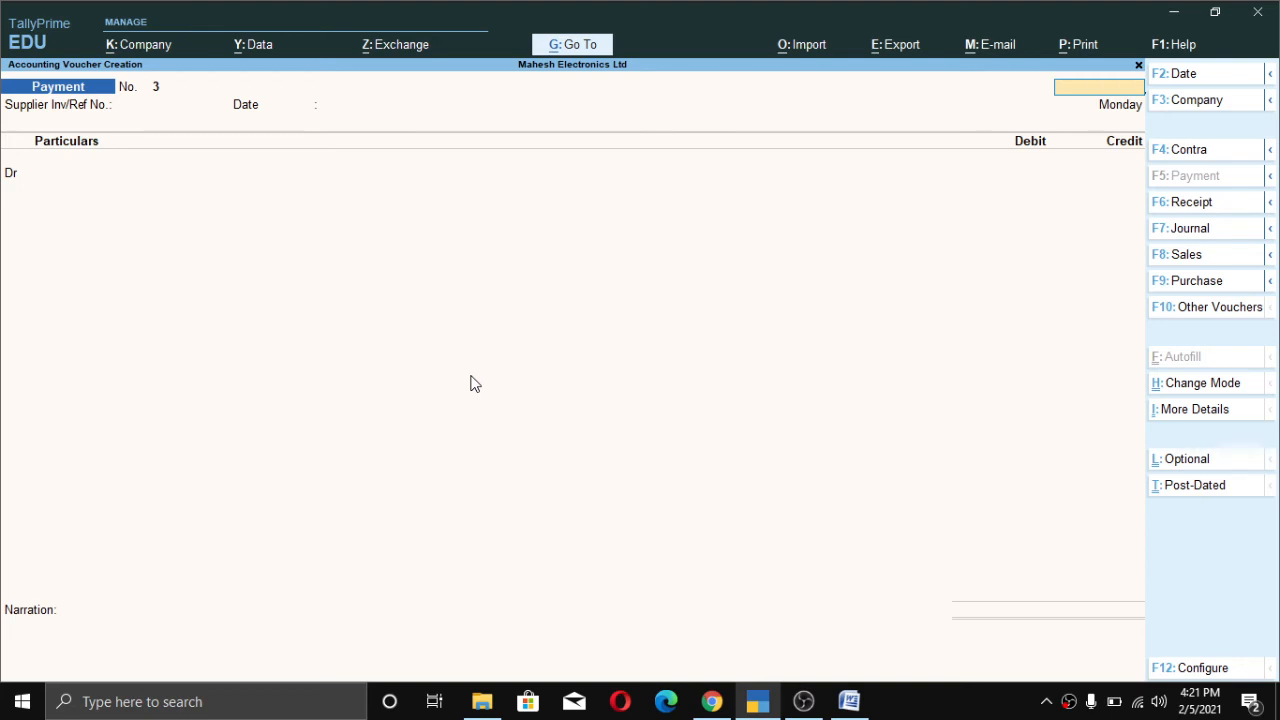
# - Quit the empty third payment voucher and bring up the additional reports from Gateway of Tally
pyautogui.press('Escape')
pyautogui.press('y')
pyautogui.press('Down')
pyautogui.press('Down')
pyautogui.press('Down')
pyautogui.press('Down')
pyautogui.press('Down')
pyautogui.press('Down')
pyautogui.press('Down')
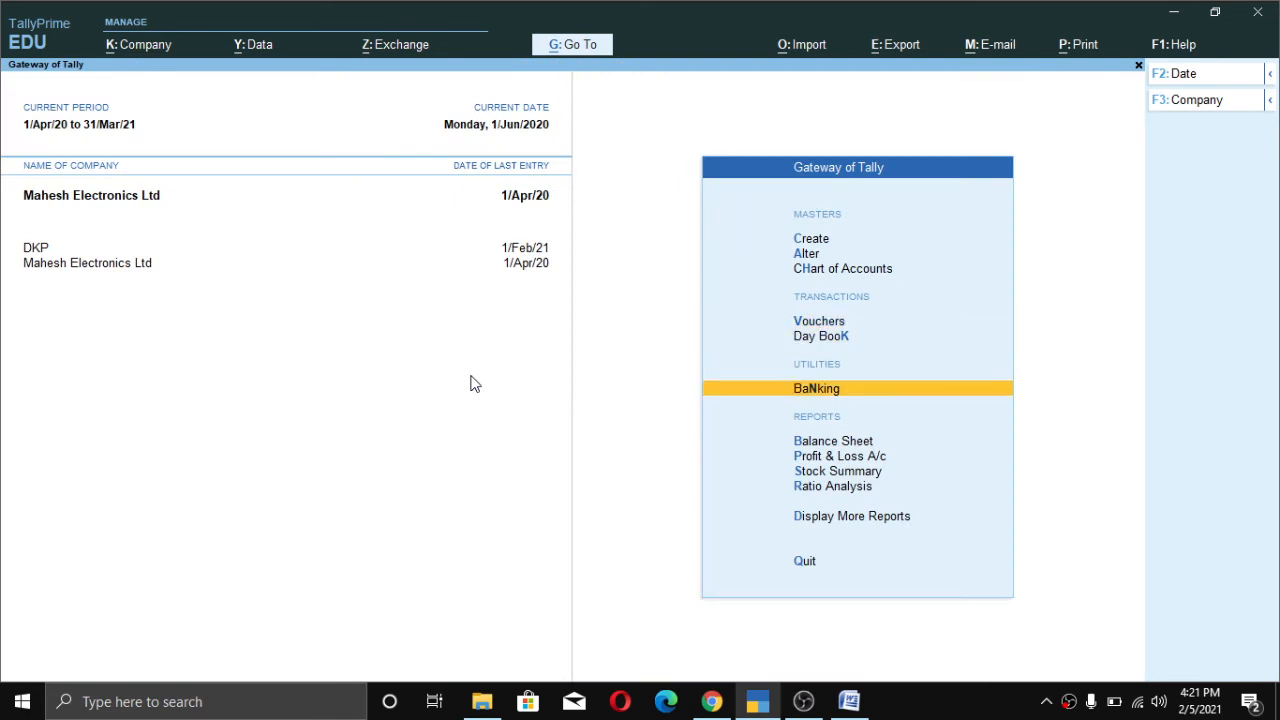
pyautogui.press('Return')
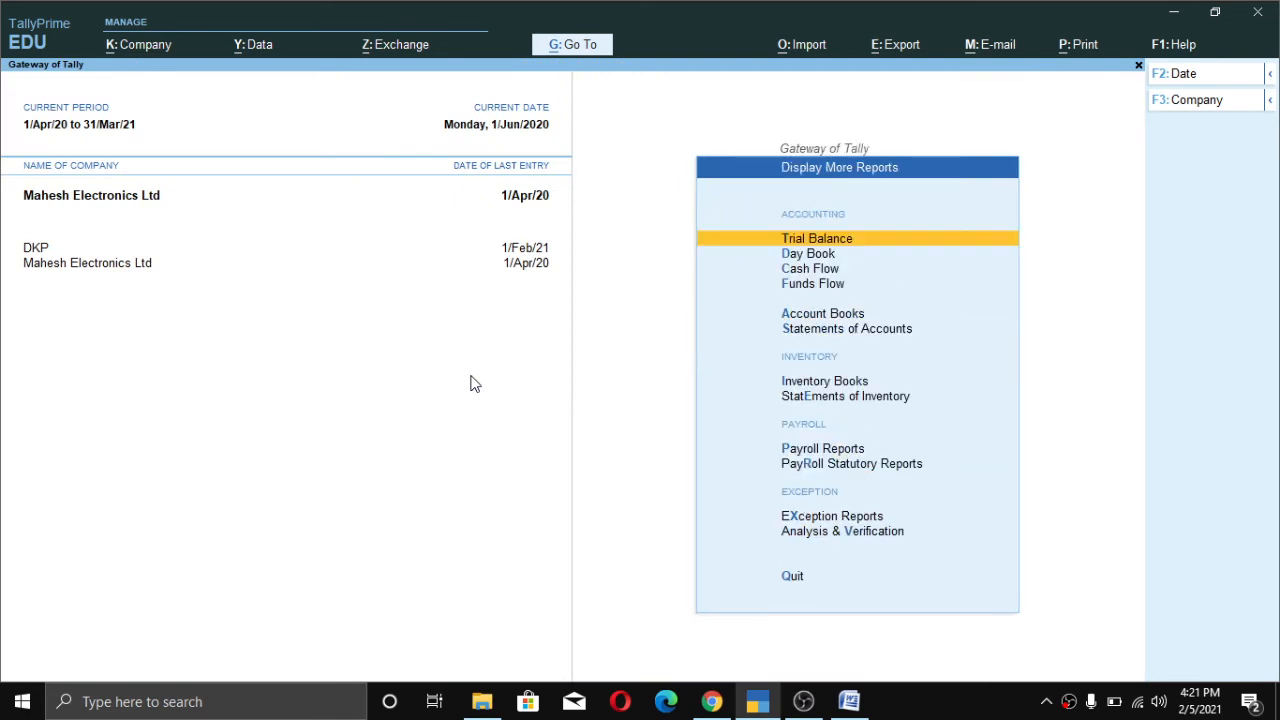
# - Open the Exception Reports group among the additional reports
pyautogui.press('Down')
pyautogui.press('Down')
pyautogui.press('Down')
pyautogui.press('Down')
pyautogui.press('End')
pyautogui.press('Down')
pyautogui.press('Up')
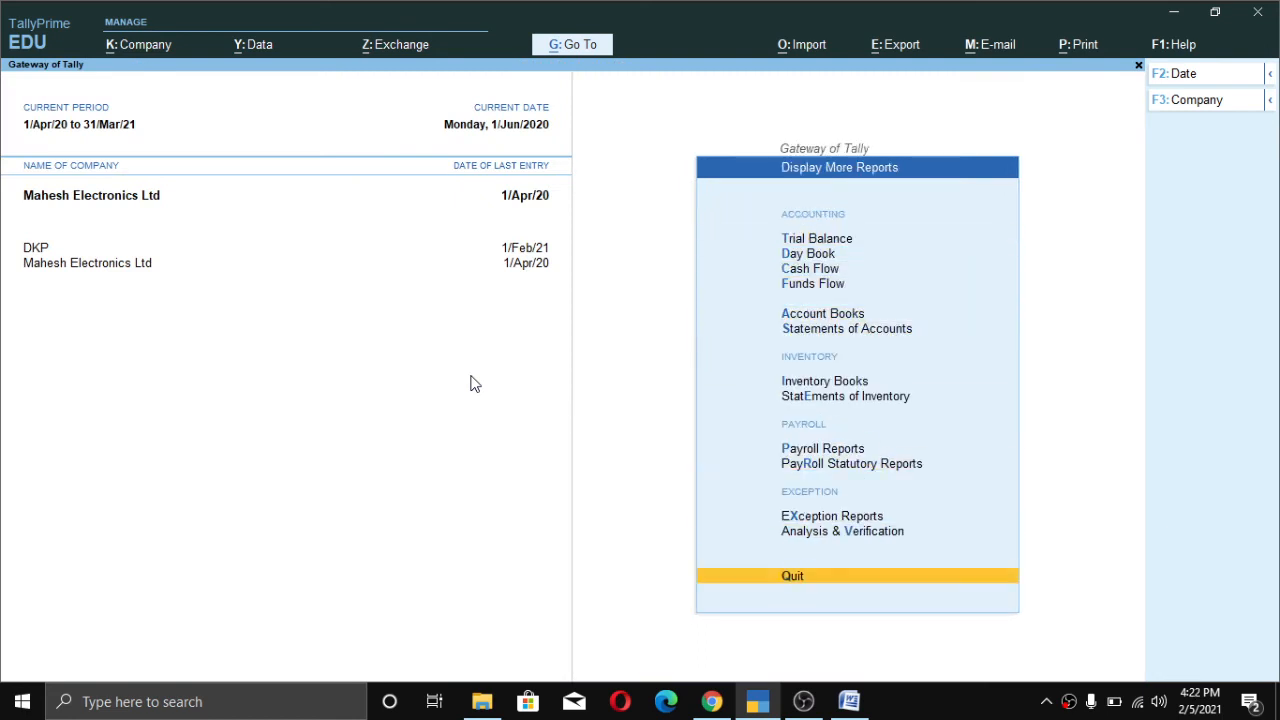
pyautogui.press('Up')
pyautogui.press('Up')
pyautogui.press('Return')
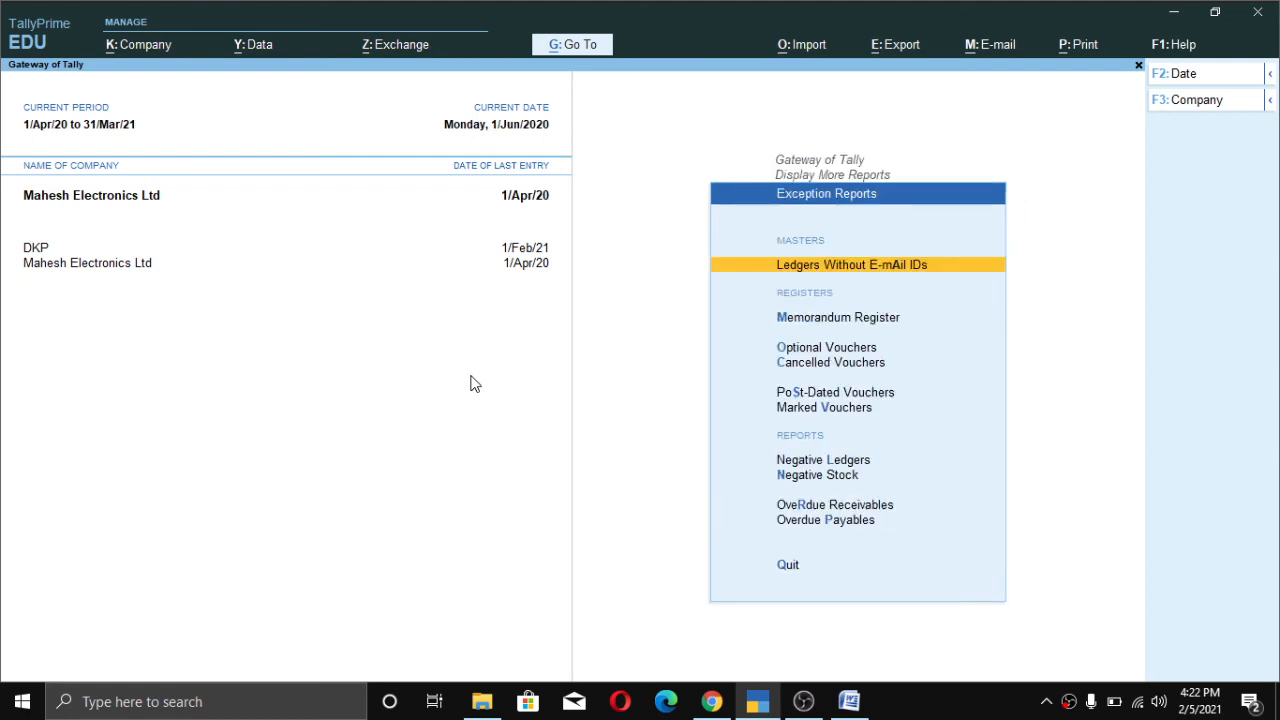
# - Open the Post-Dated Vouchers register and look through the May and June salary payment entries
pyautogui.press('Down')
pyautogui.press('Down')
pyautogui.press('Down')
pyautogui.press('Down')
pyautogui.press('Down')
pyautogui.press('Up')
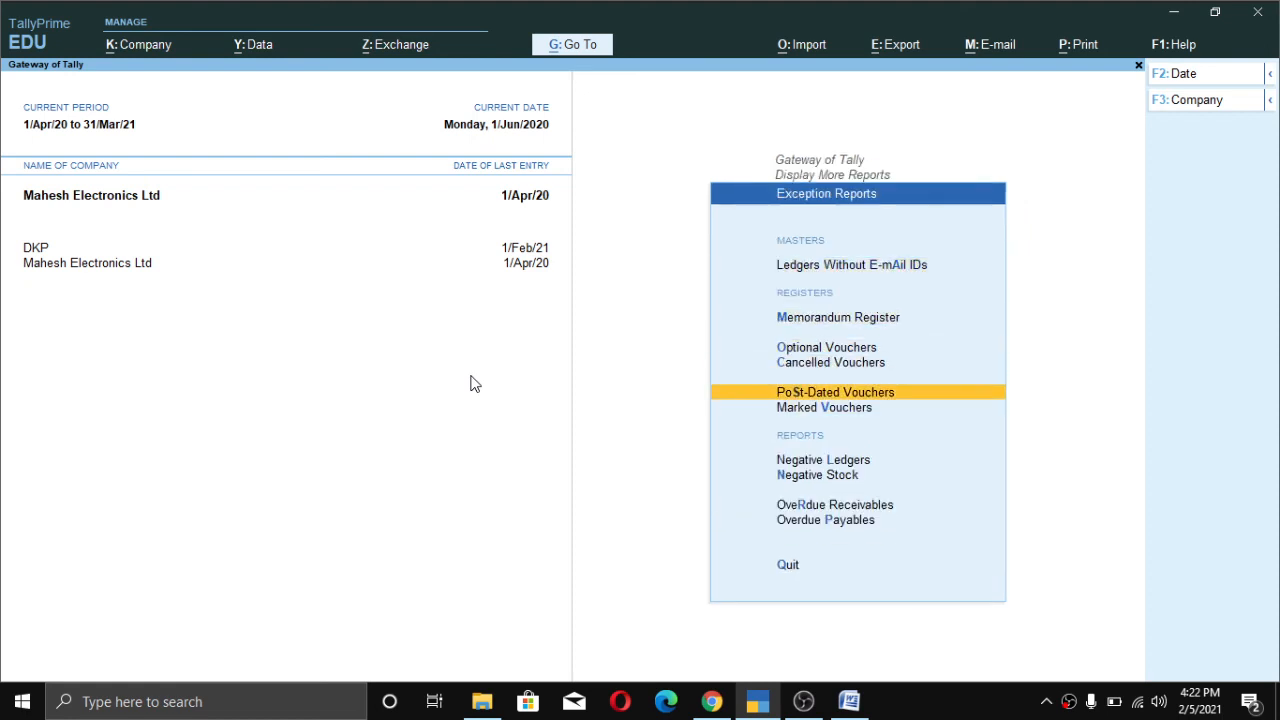
pyautogui.press('Return')
pyautogui.press('Down')
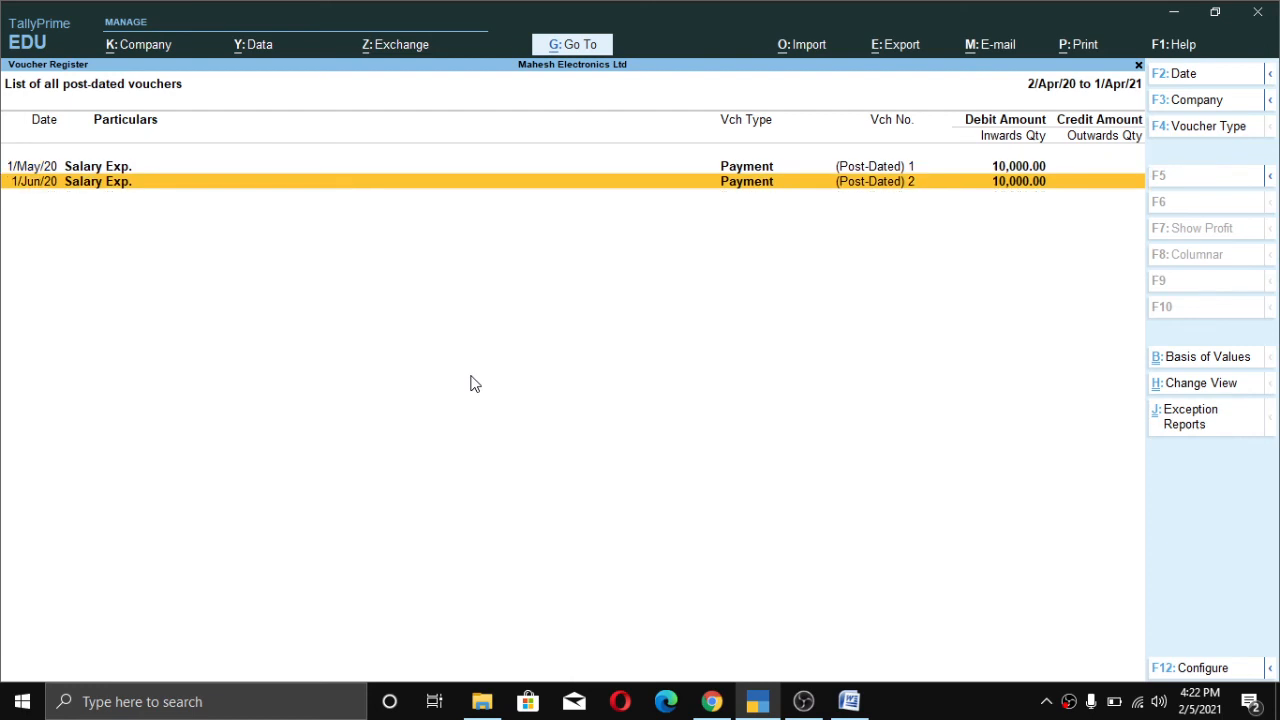
pyautogui.press('Up')
pyautogui.press('Down')
# - Change the date of the post-dated voucher list to 2/May/20
pyautogui.press('alt')
pyautogui.press('alt')
pyautogui.press('ctrl')
pyautogui.press('alt')
pyautogui.press('F2')
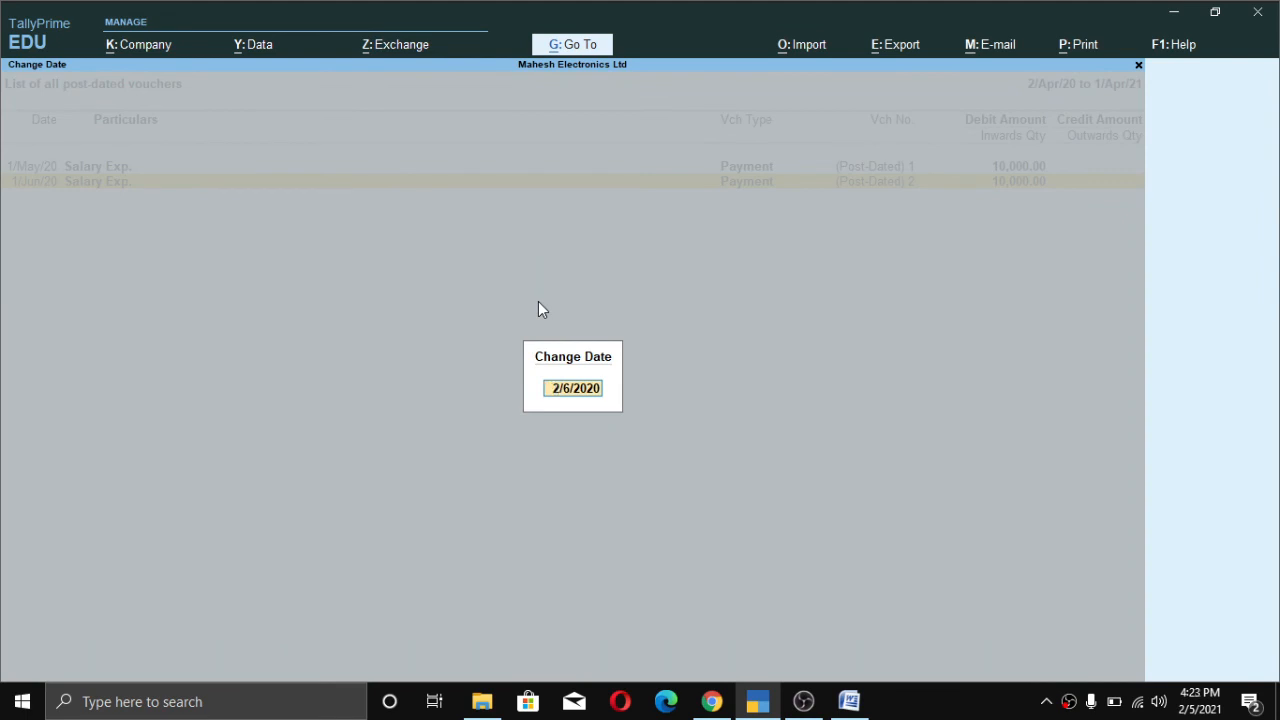
pyautogui.write('2-5')
pyautogui.press('Return')
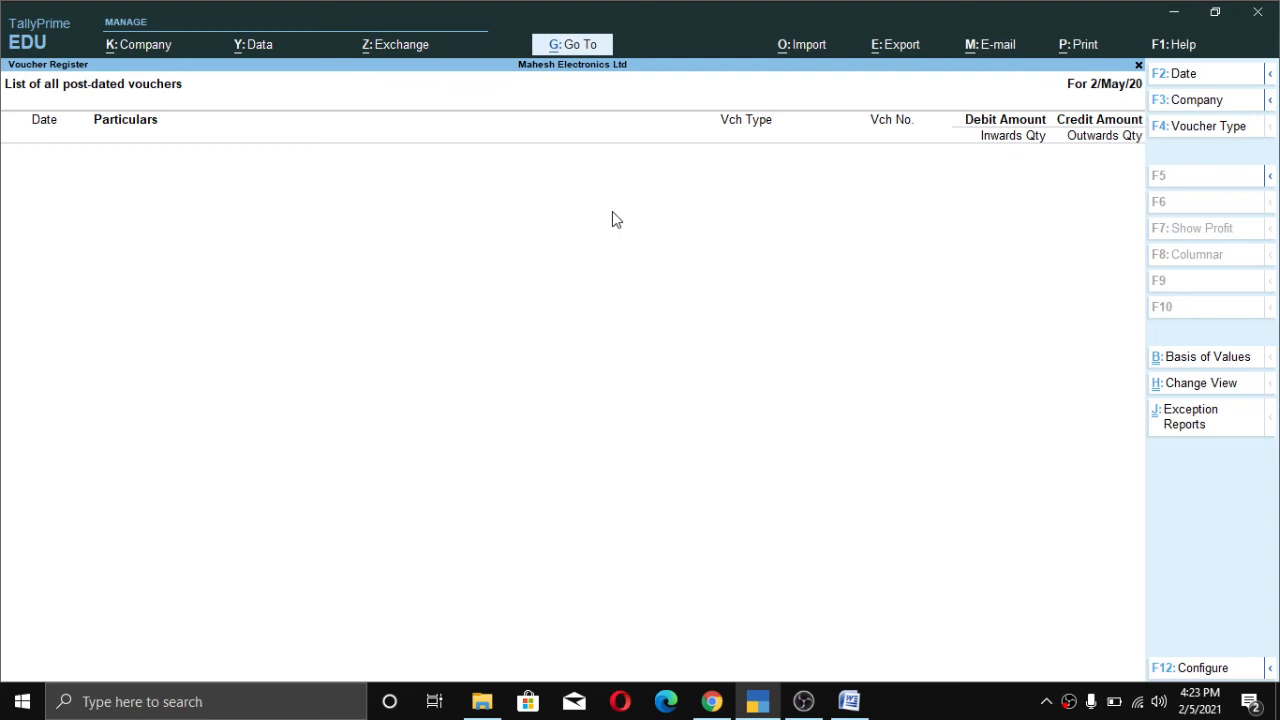
# - Leave the post-dated voucher list and display the company's Balance Sheet in detailed form
pyautogui.press('Escape')
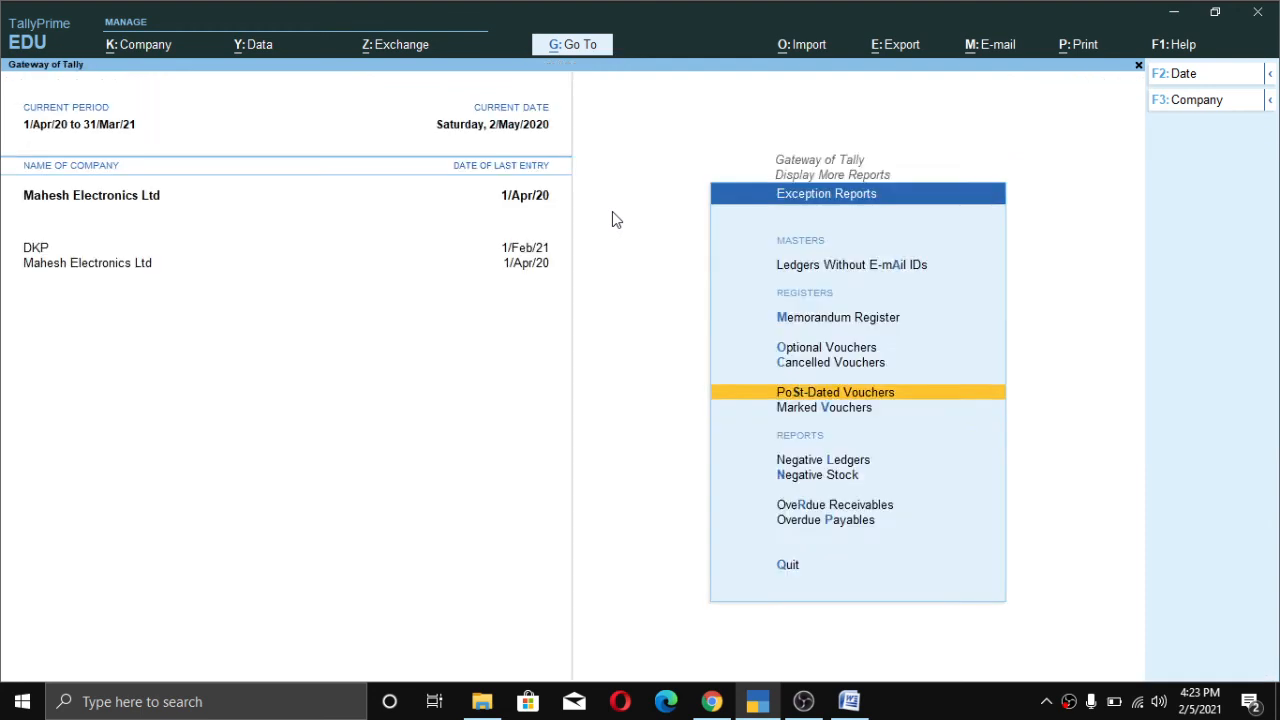
pyautogui.press('Escape')
pyautogui.press('Escape')
pyautogui.press('Escape')
pyautogui.press('Escape')
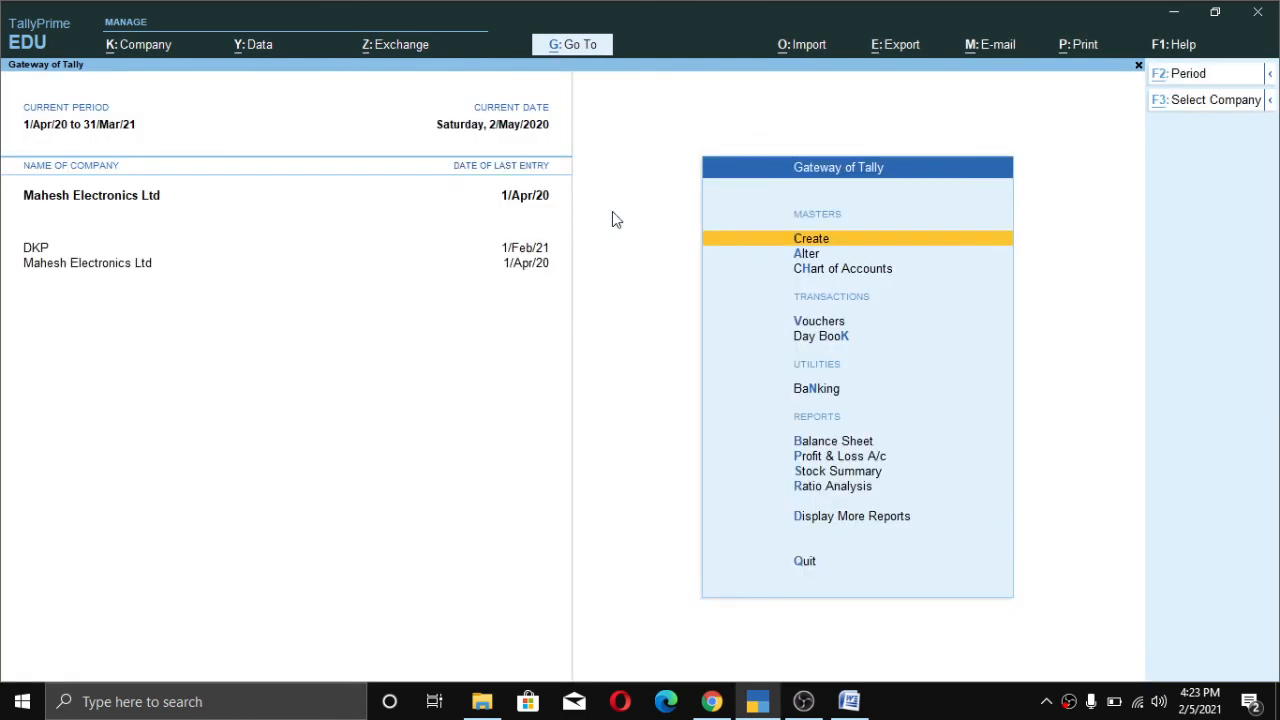
pyautogui.press('b')
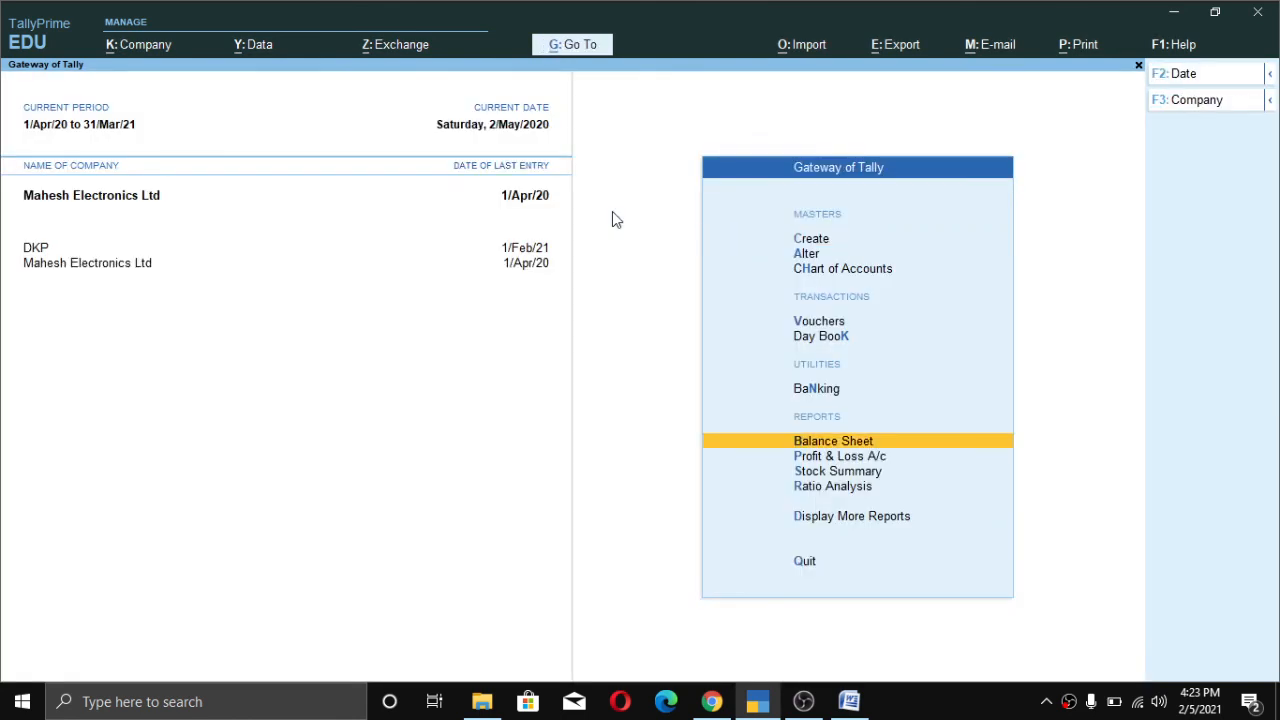
pyautogui.press('Return')
pyautogui.hotkey('alt', 'F5')
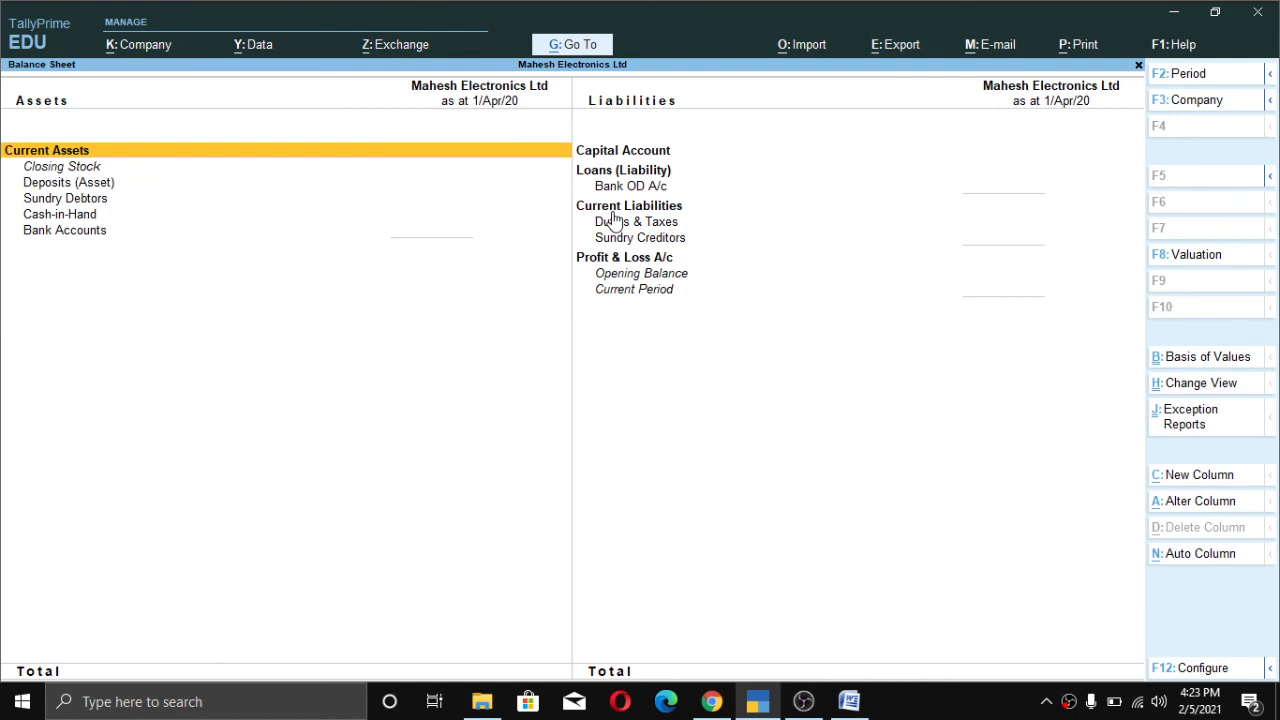
# - Set the Balance Sheet period from 1/4/2020 to 1/May/20
pyautogui.press('F2')
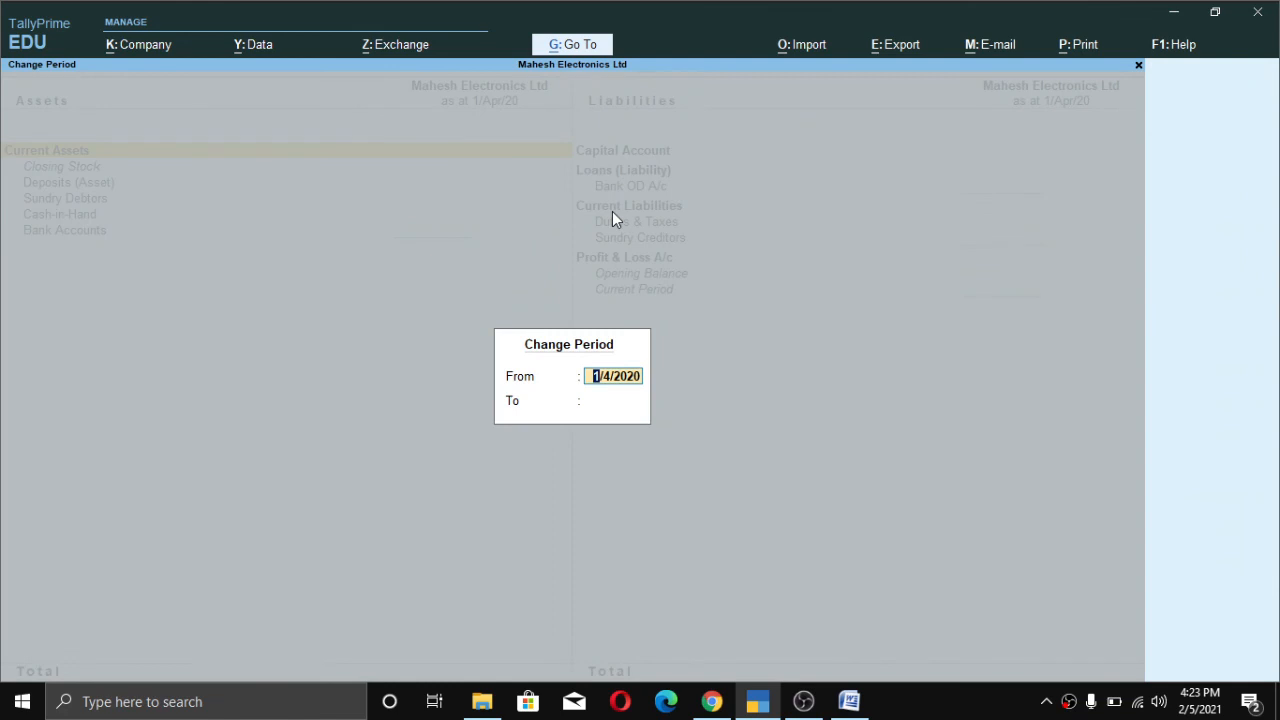
pyautogui.press('Return')
pyautogui.write('1-5')
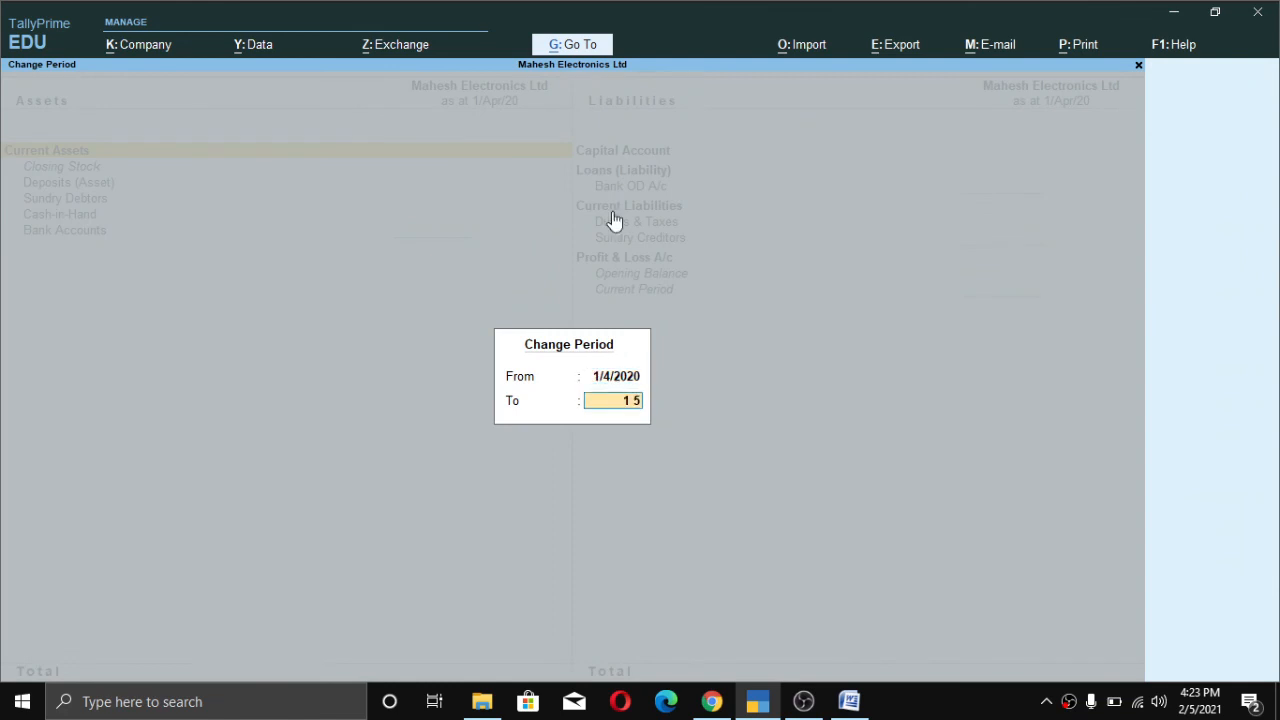
pyautogui.press('Return')
pyautogui.press('Down')
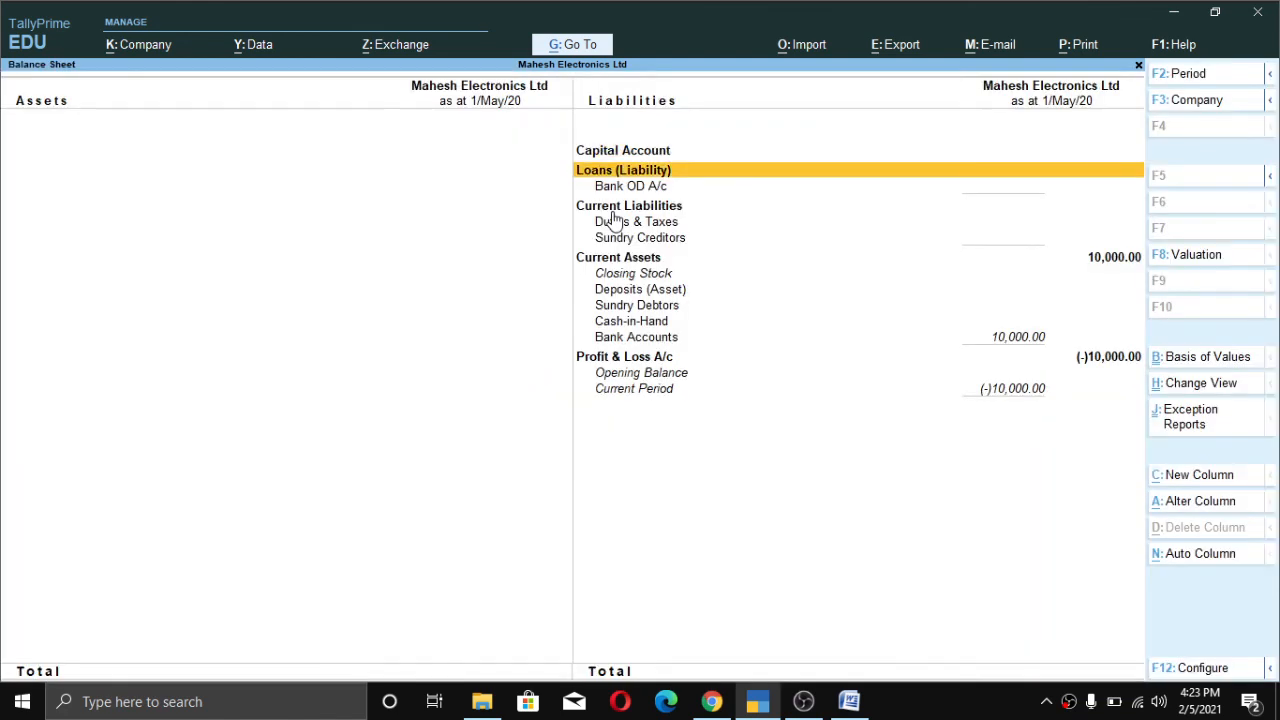
# - Examine how the May salary payment affects Current Assets, Bank Accounts and Profit & Loss A/c, and close the Balance Sheet
pyautogui.press('Down')
pyautogui.press('Down')
pyautogui.press('Down')
pyautogui.press('Down')
pyautogui.press('Down')
pyautogui.press('Down')
pyautogui.press('Down')
pyautogui.press('Down')
pyautogui.press('Down')
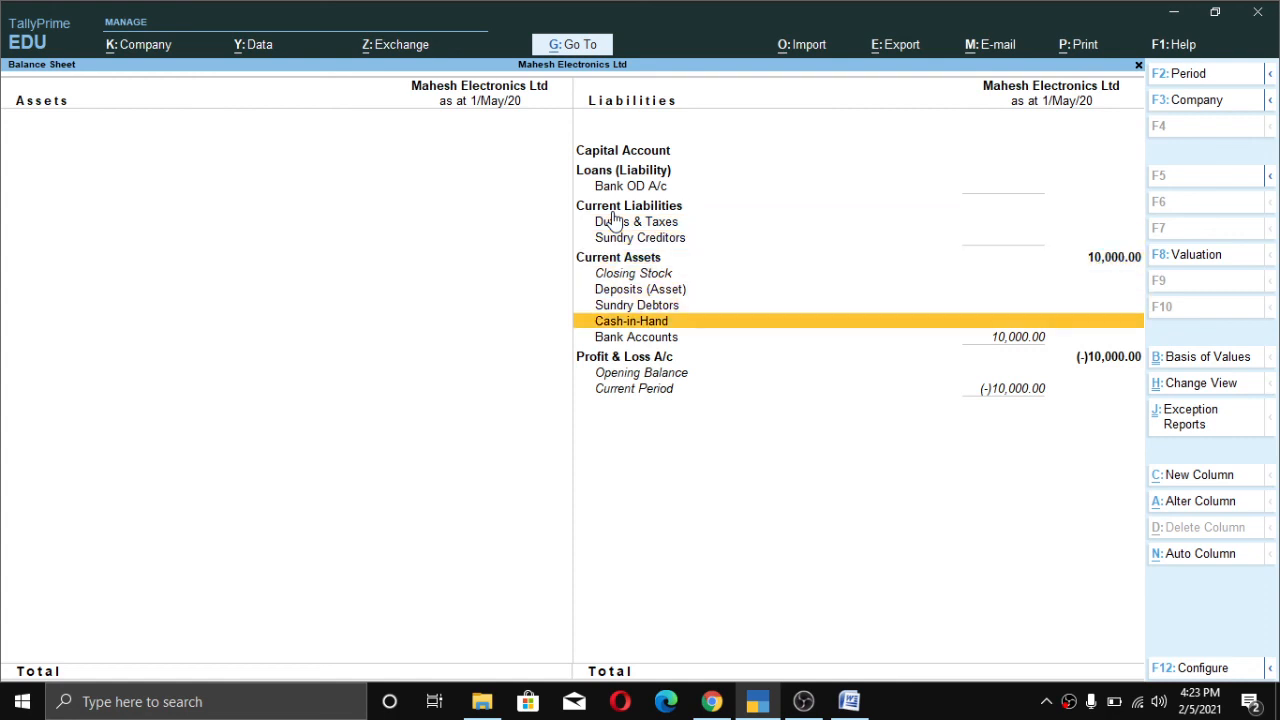
pyautogui.press('Down')
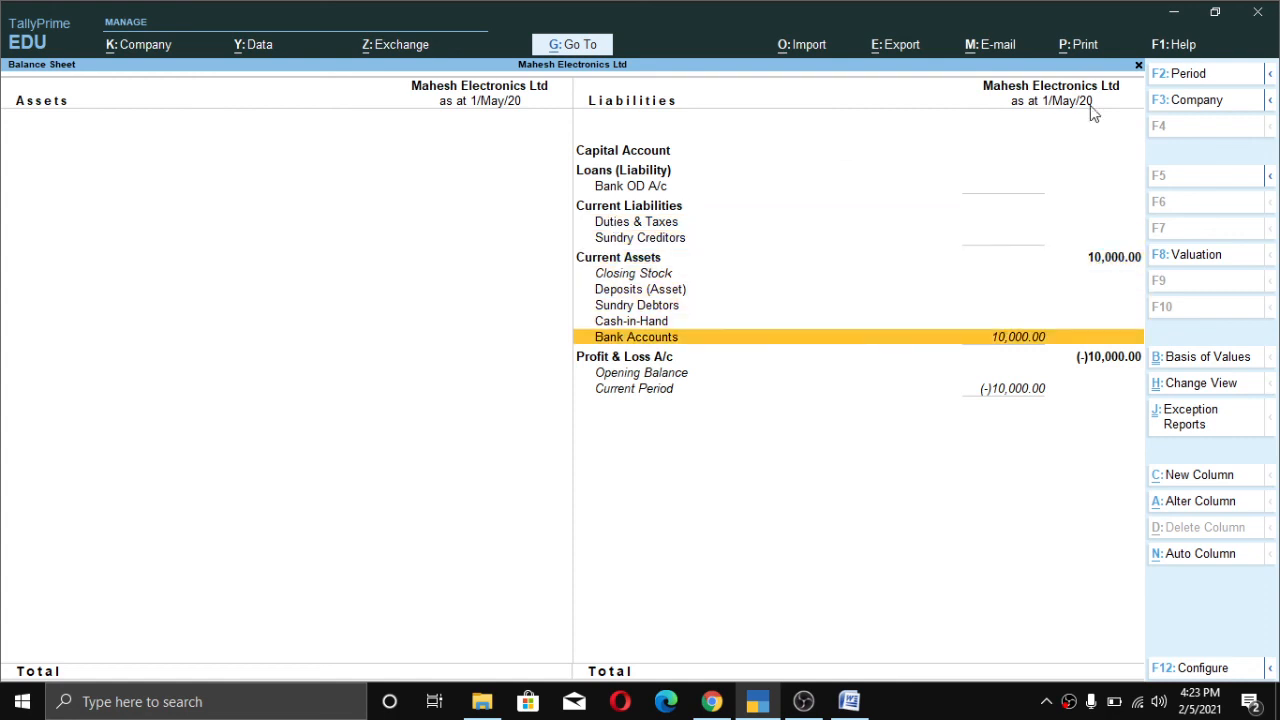
pyautogui.click(1005, 259)
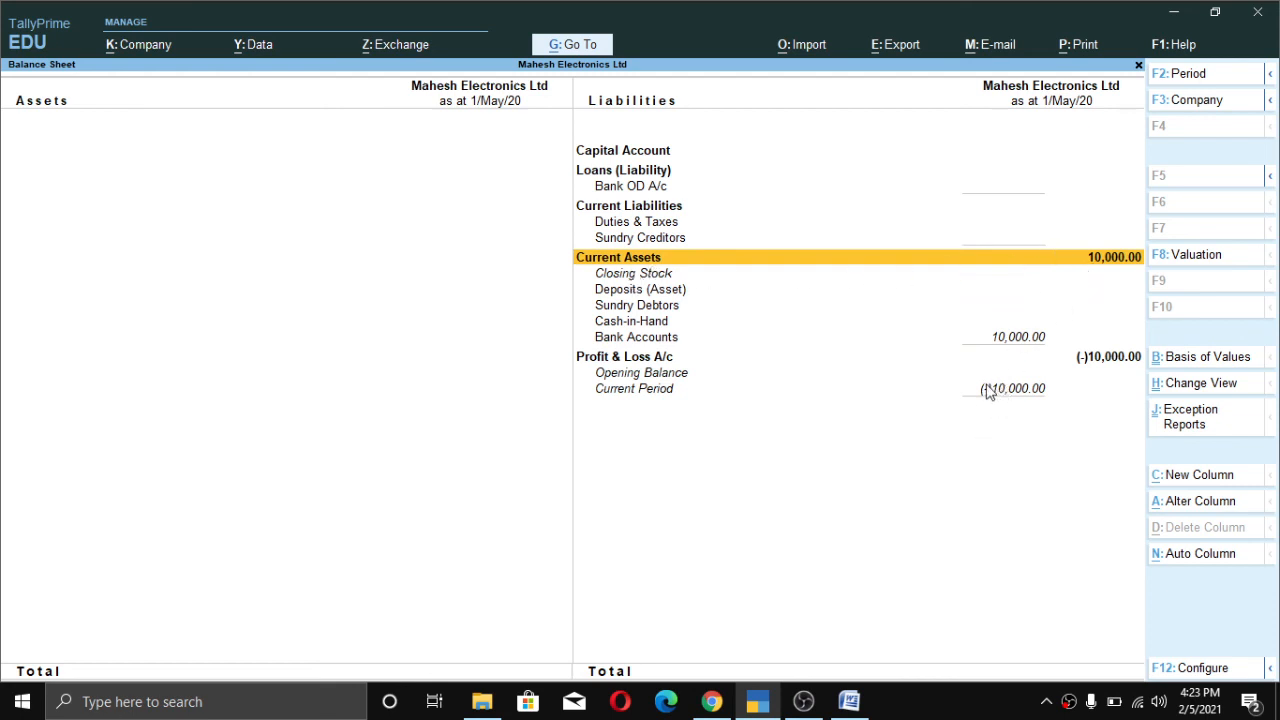
pyautogui.hotkey('ctrl', 'Down')
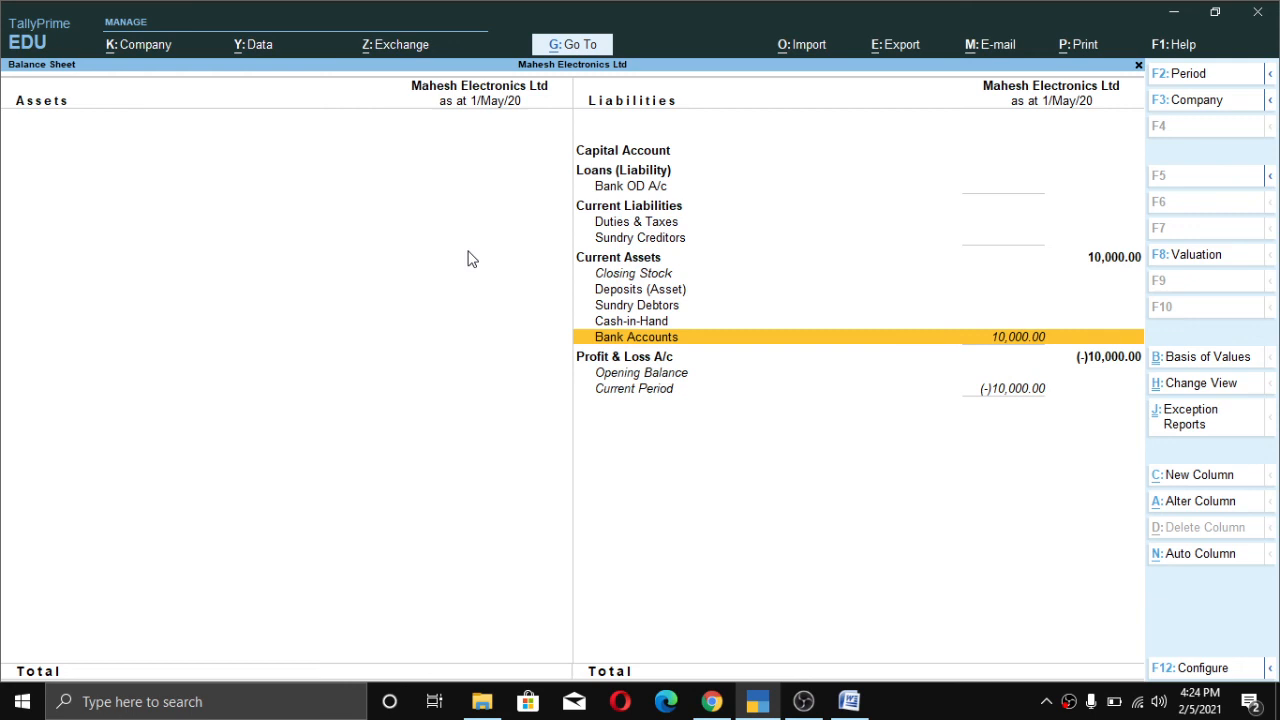
pyautogui.press('Escape')
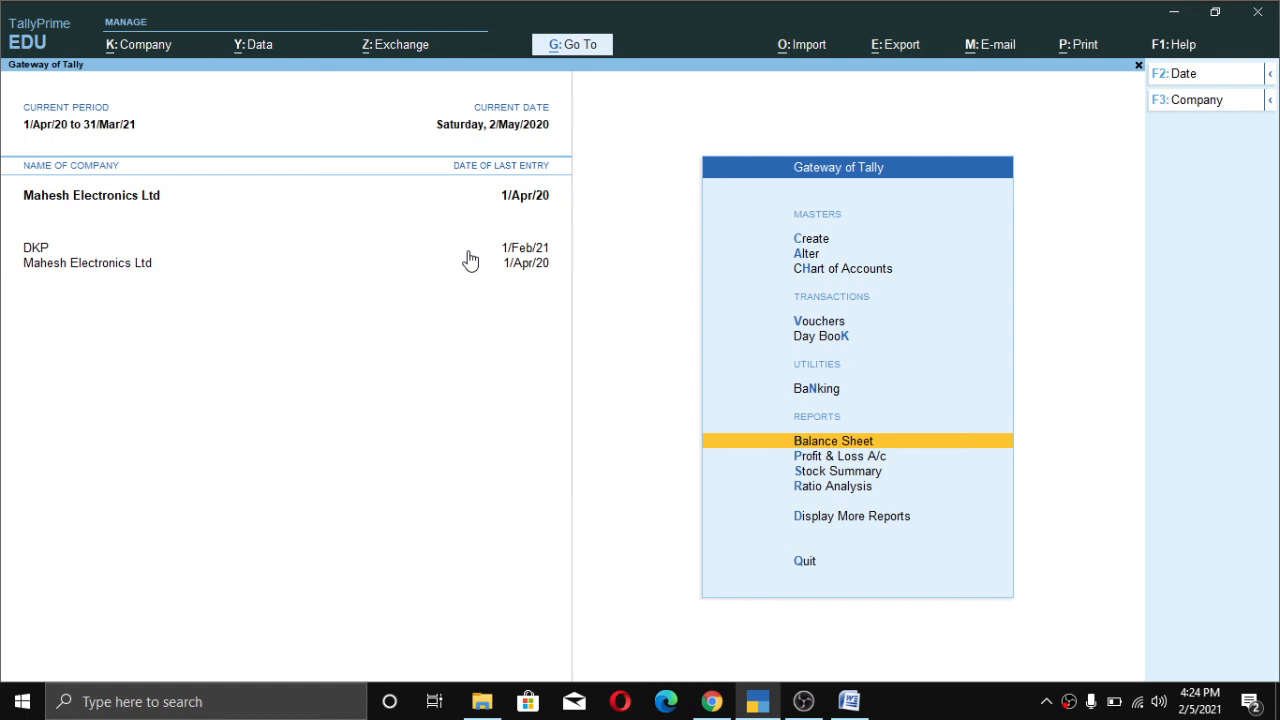
# - Switch to the video player and play the Subscribe Intro - 32502 clip
pyautogui.press('alt')
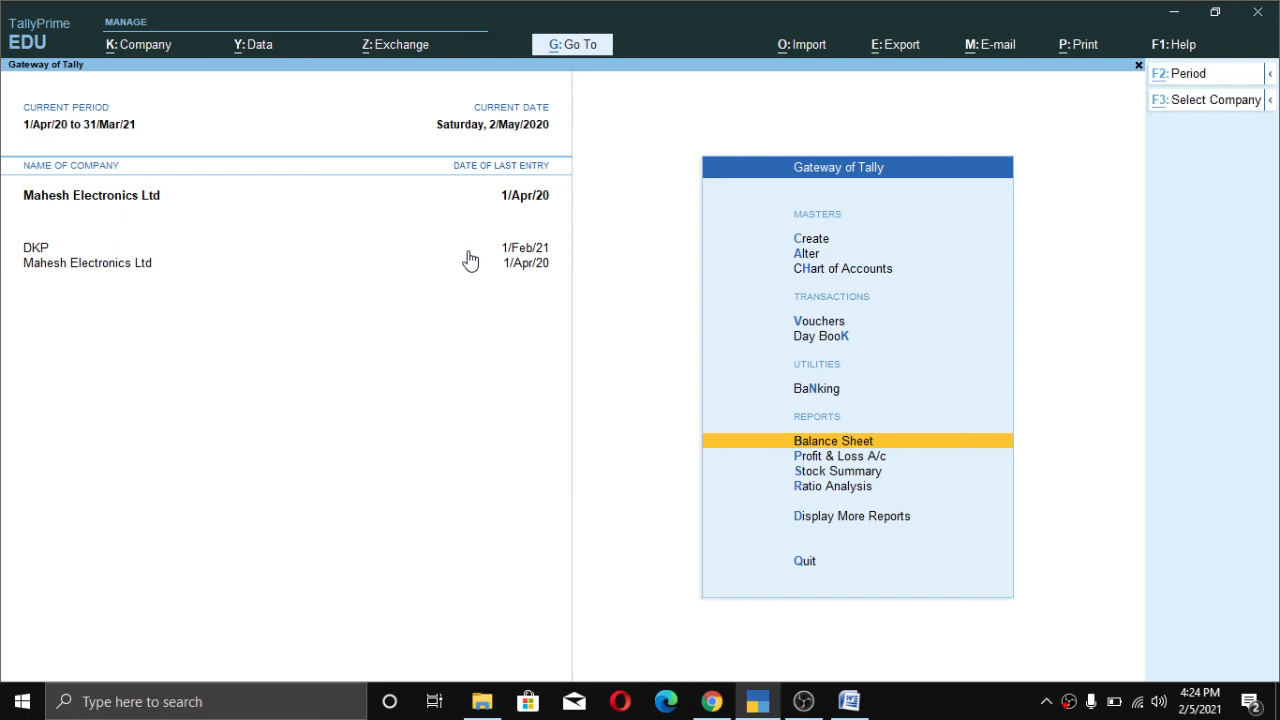
pyautogui.press('v')
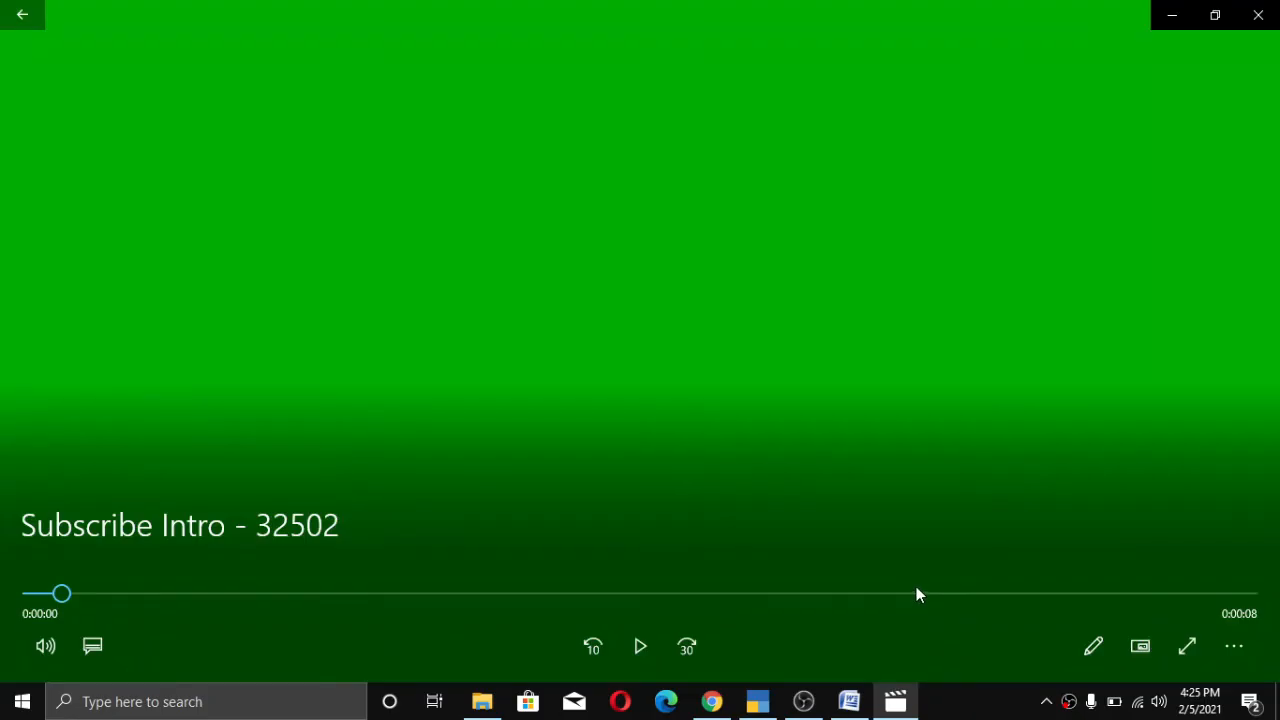
pyautogui.click(641, 646)
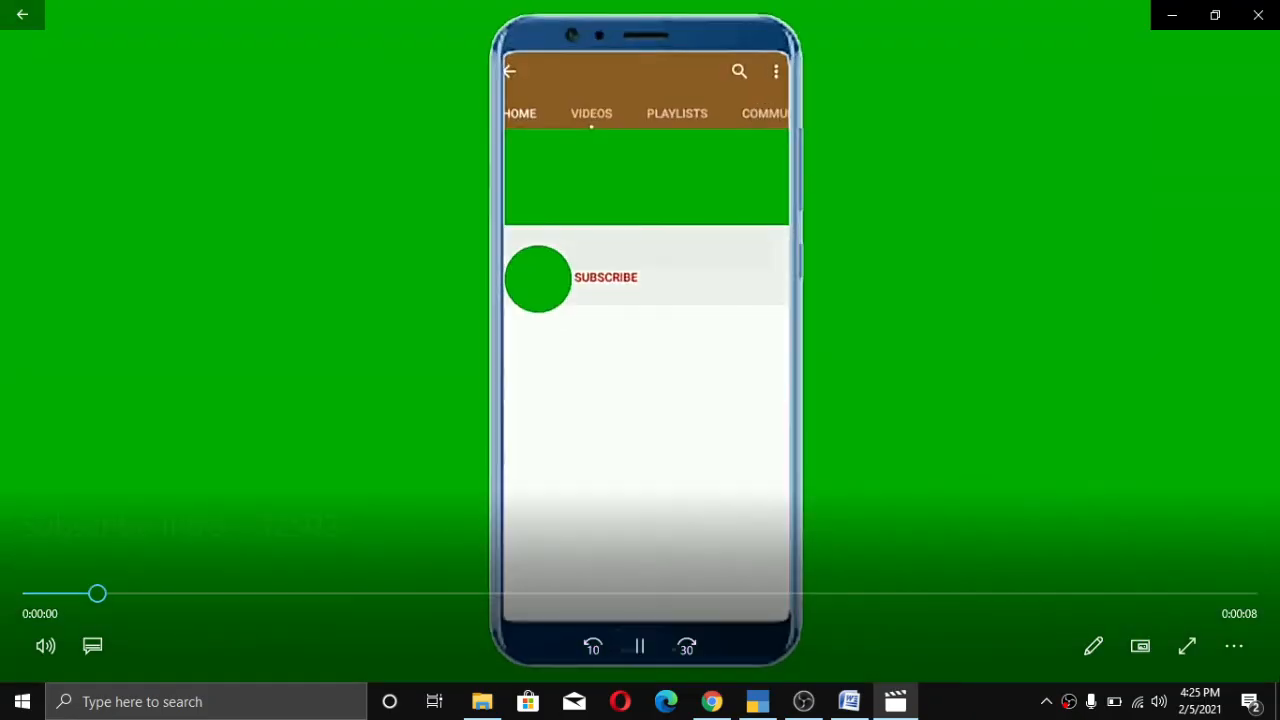